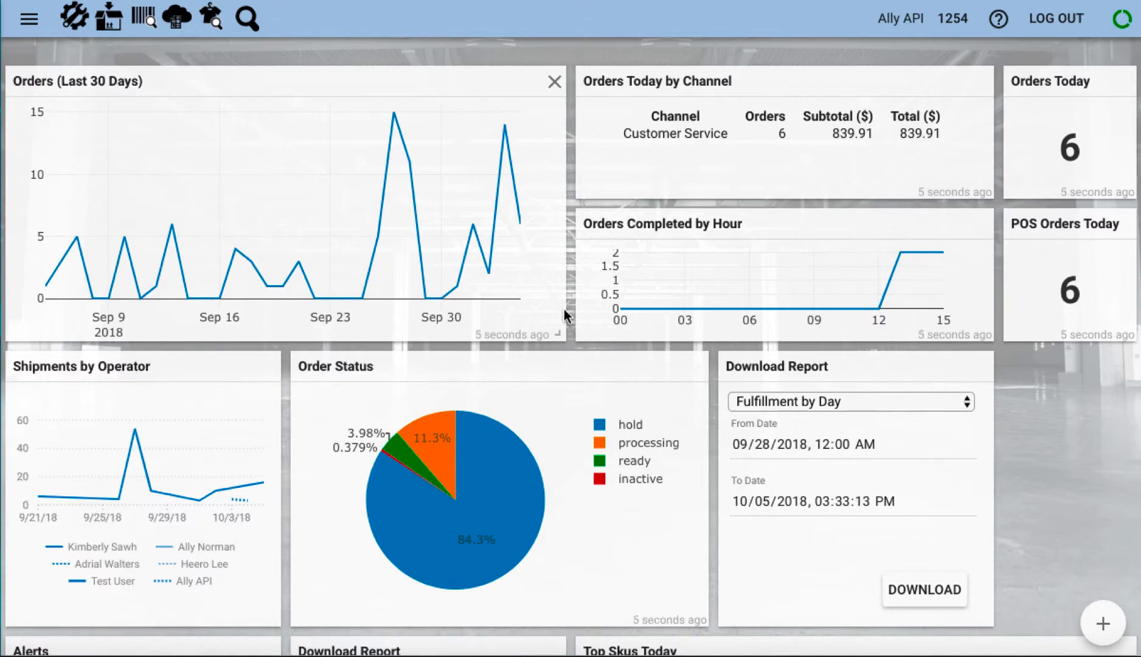
Open the Reporting module from the dashboard.
left_click(29, 20)
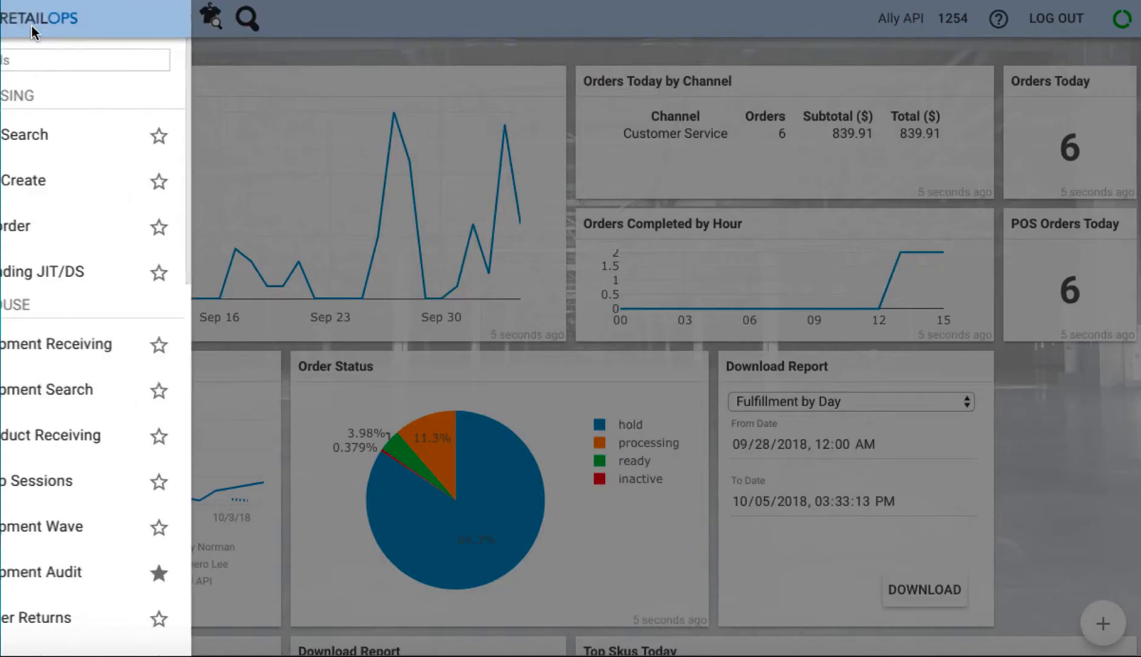
scroll(84, 298, "down", 10)
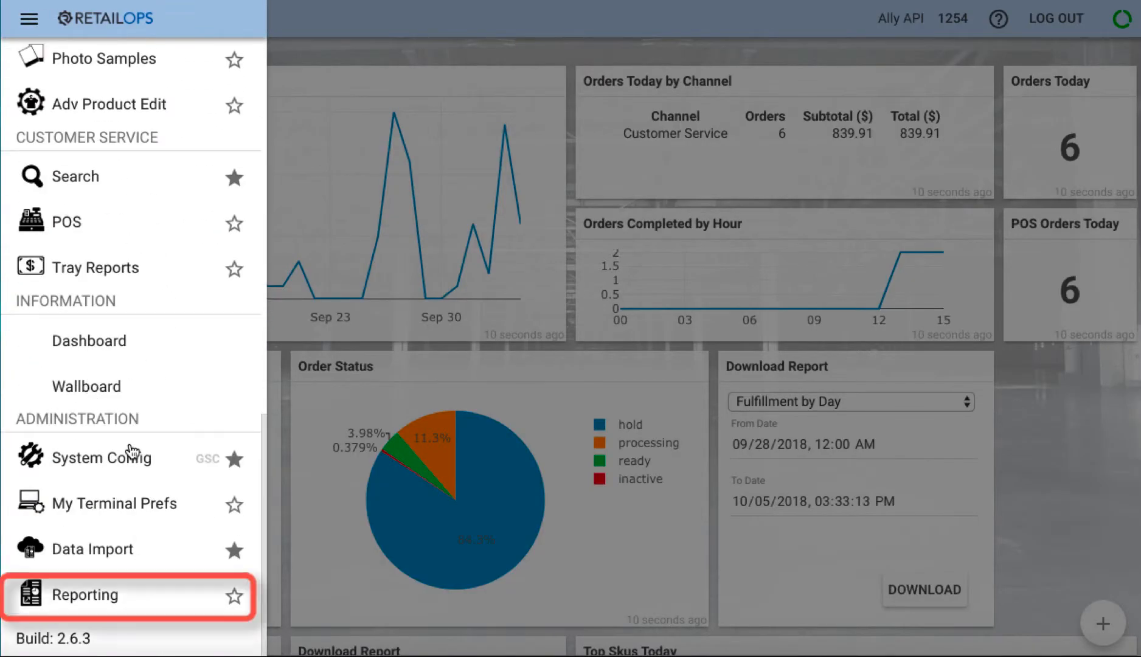
left_click(169, 602)
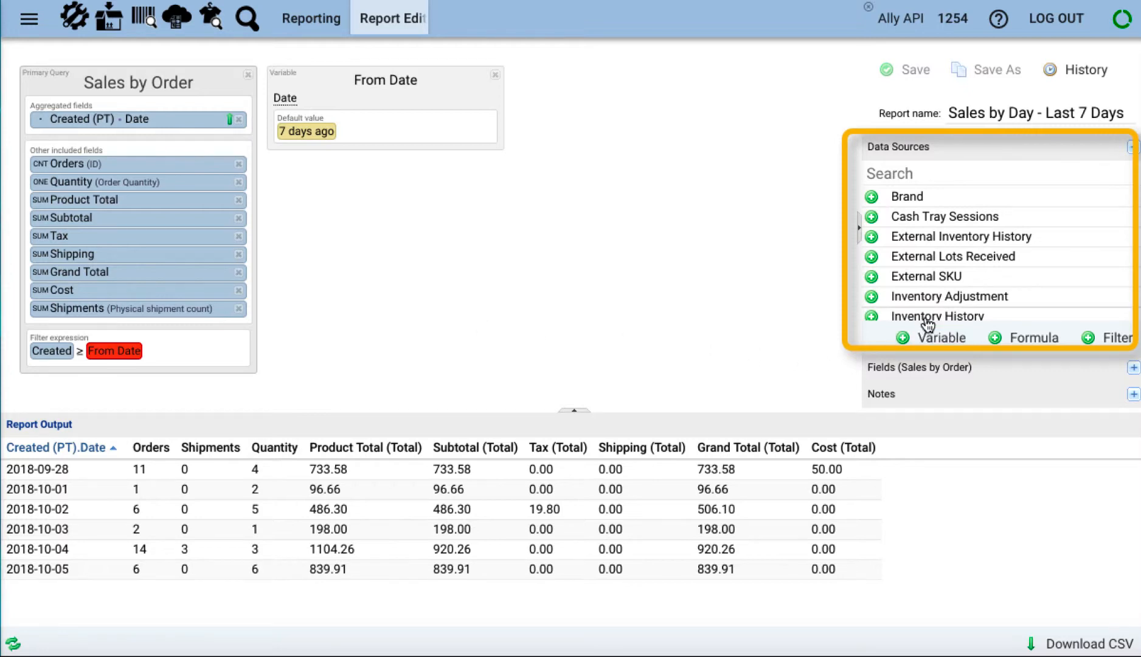
Examine the available data sources and the Sales by Order fields for the Sales by Day - Last 7 Days report.
scroll(928, 322, "down", 2)
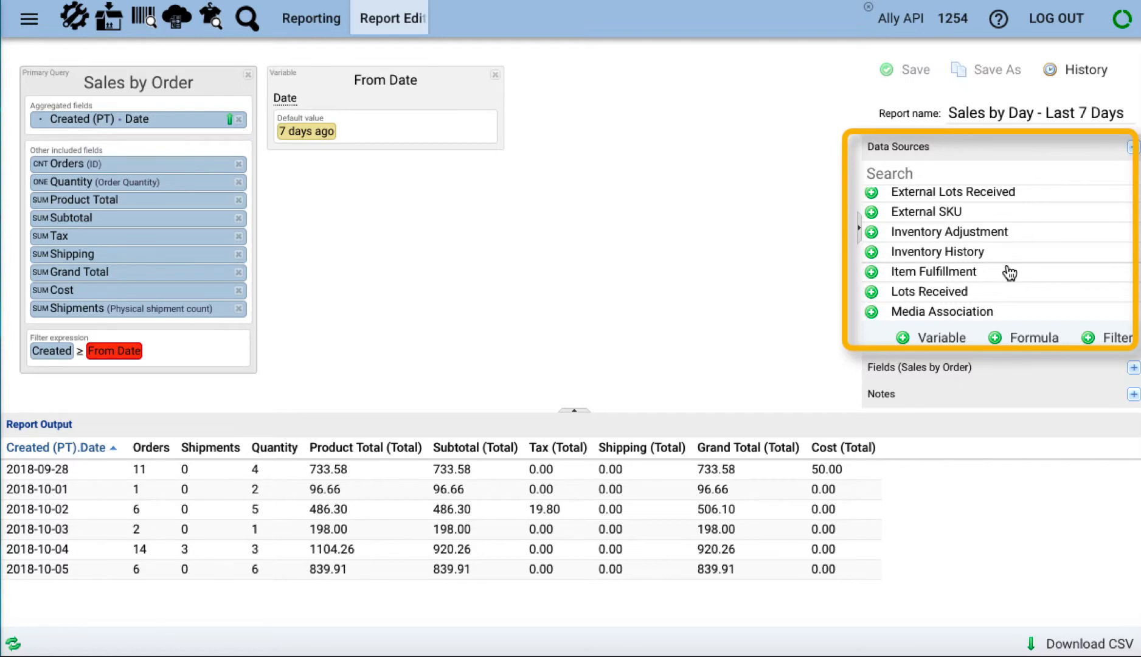
scroll(1007, 269, "down", 4)
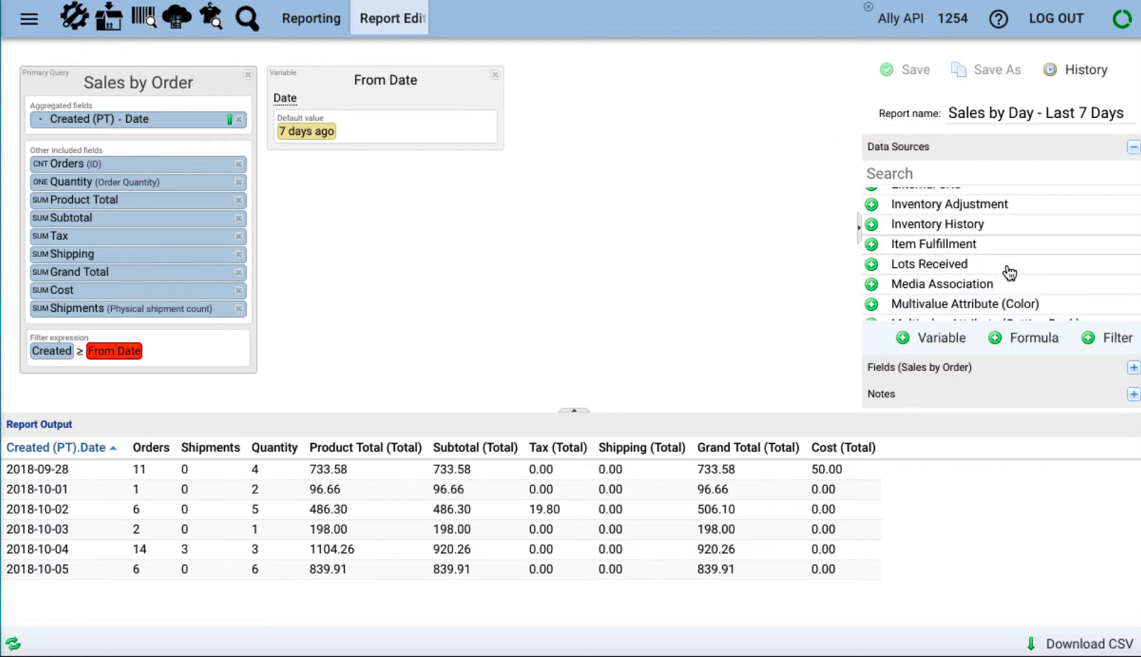
left_click(953, 368)
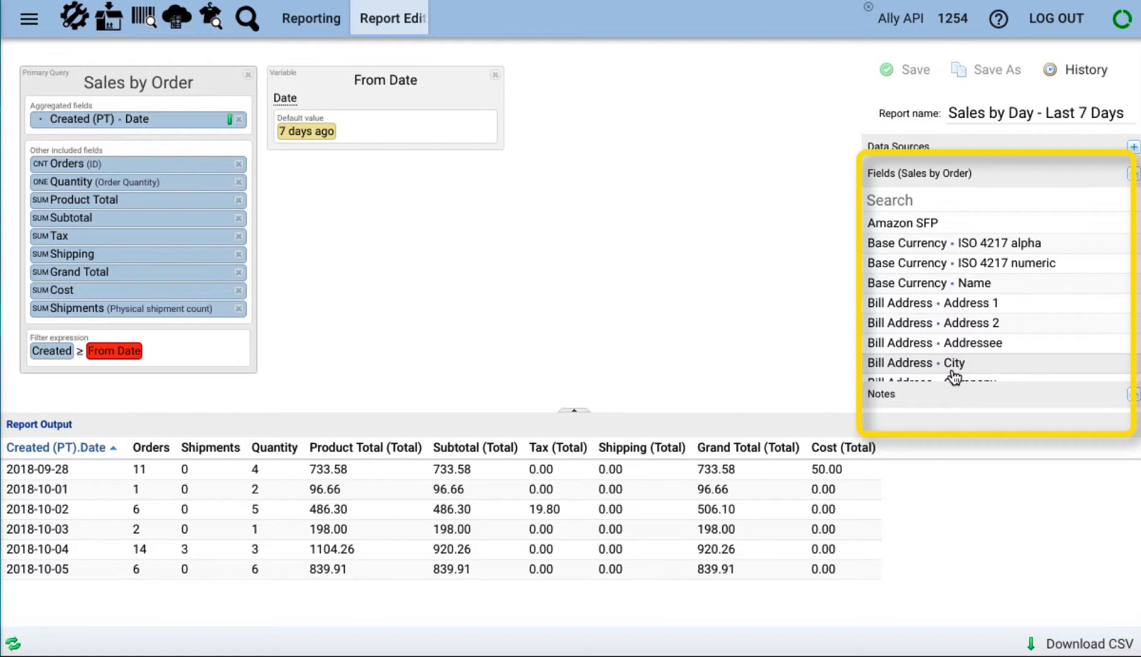
scroll(954, 377, "down", 4)
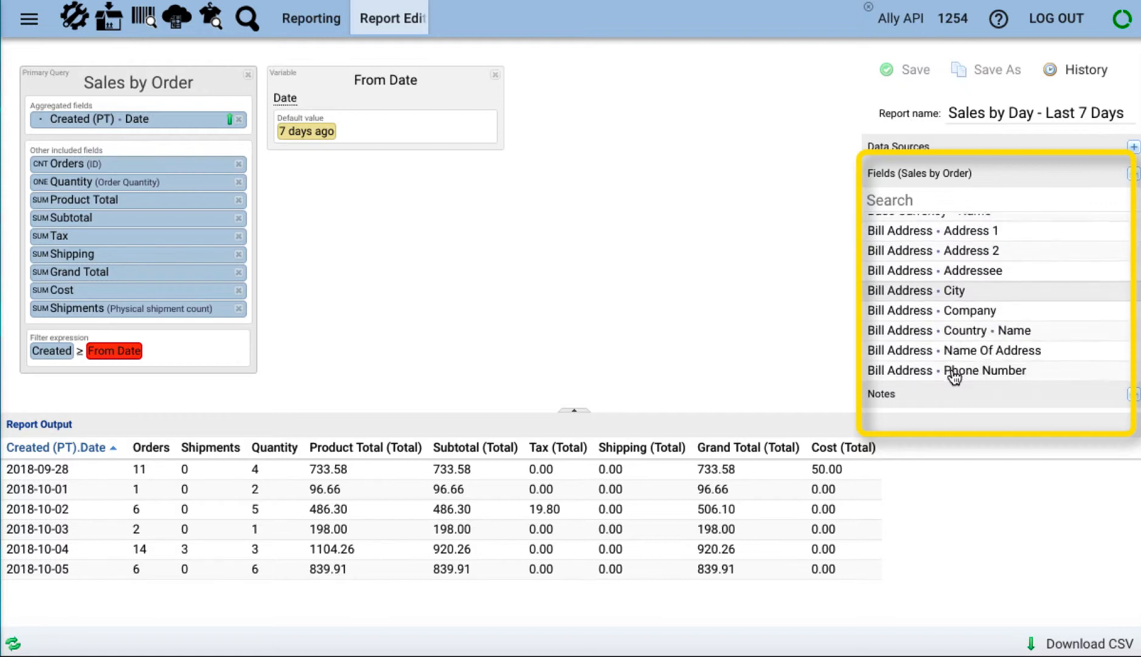
scroll(954, 377, "down", 5)
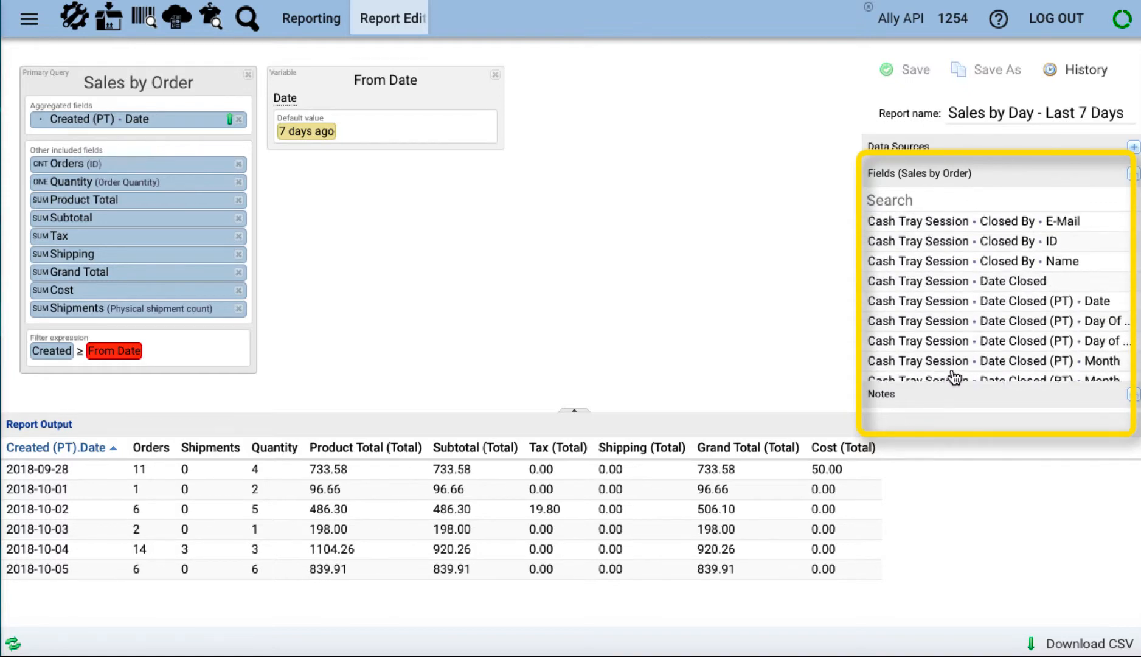
scroll(954, 376, "down", 1)
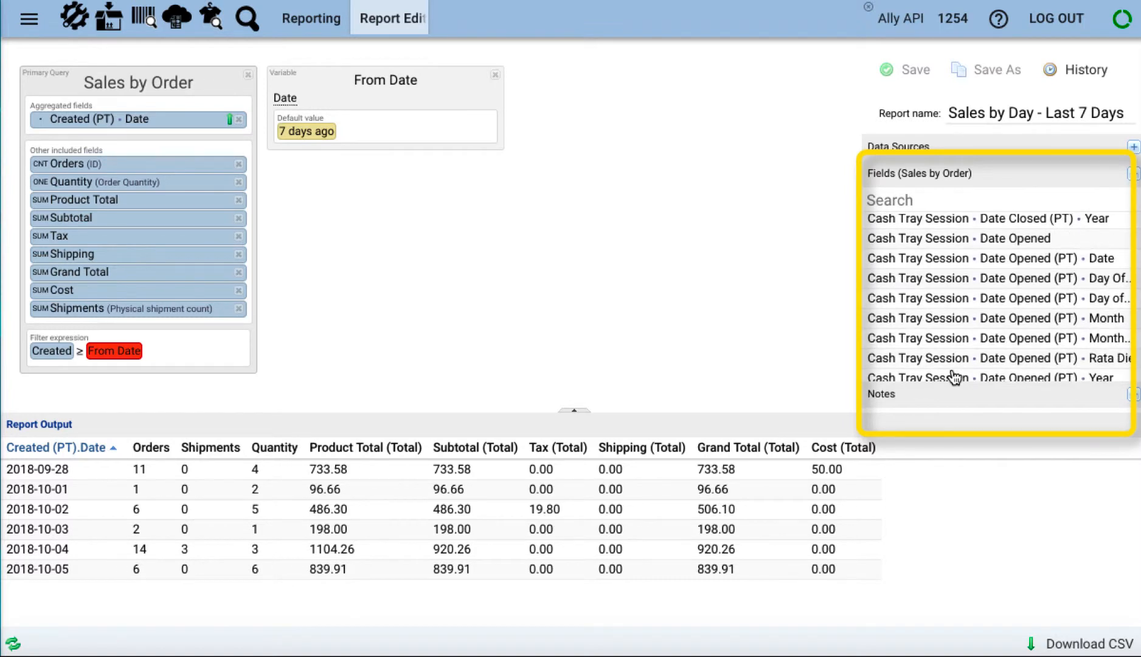
scroll(954, 377, "down", 8)
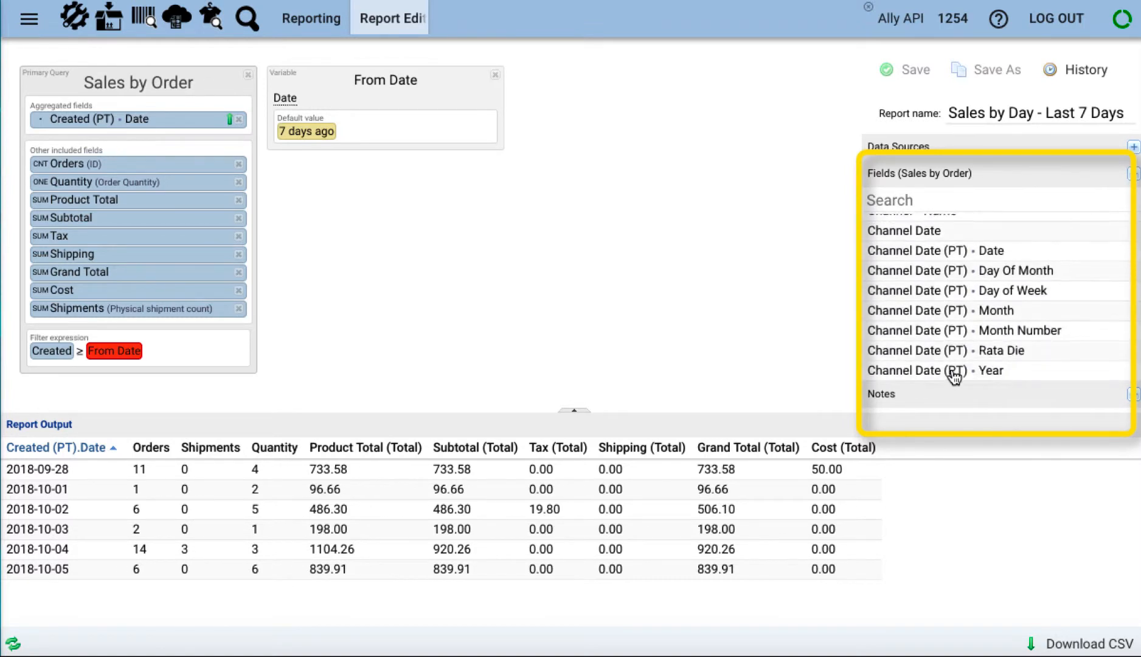
scroll(954, 377, "down", 10)
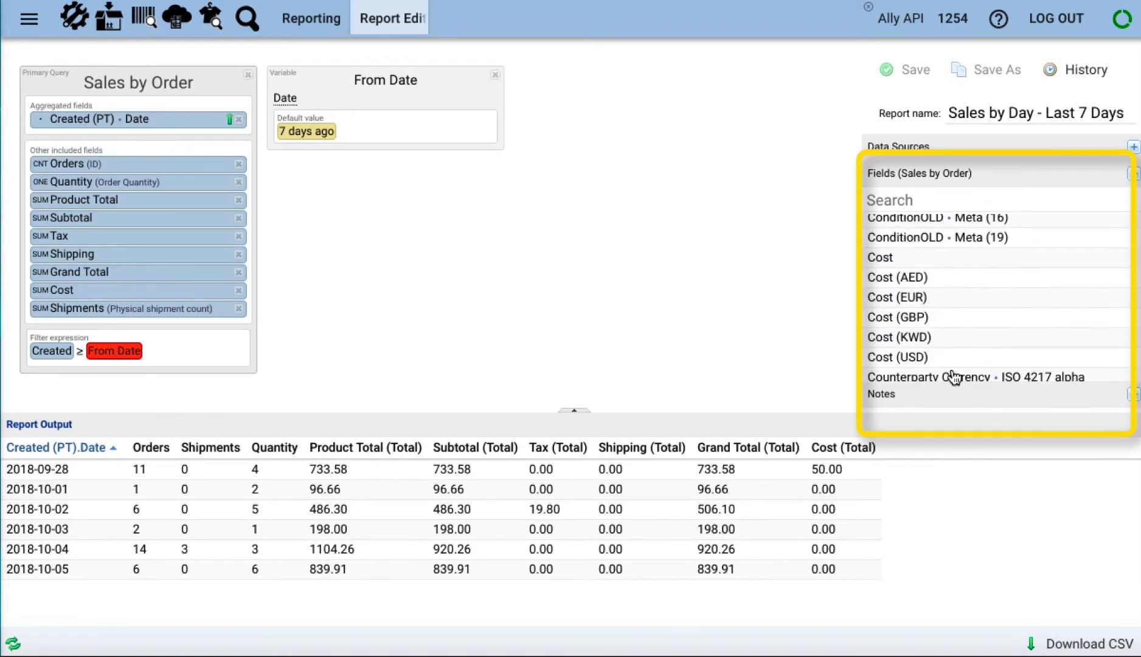
scroll(954, 377, "down", 3)
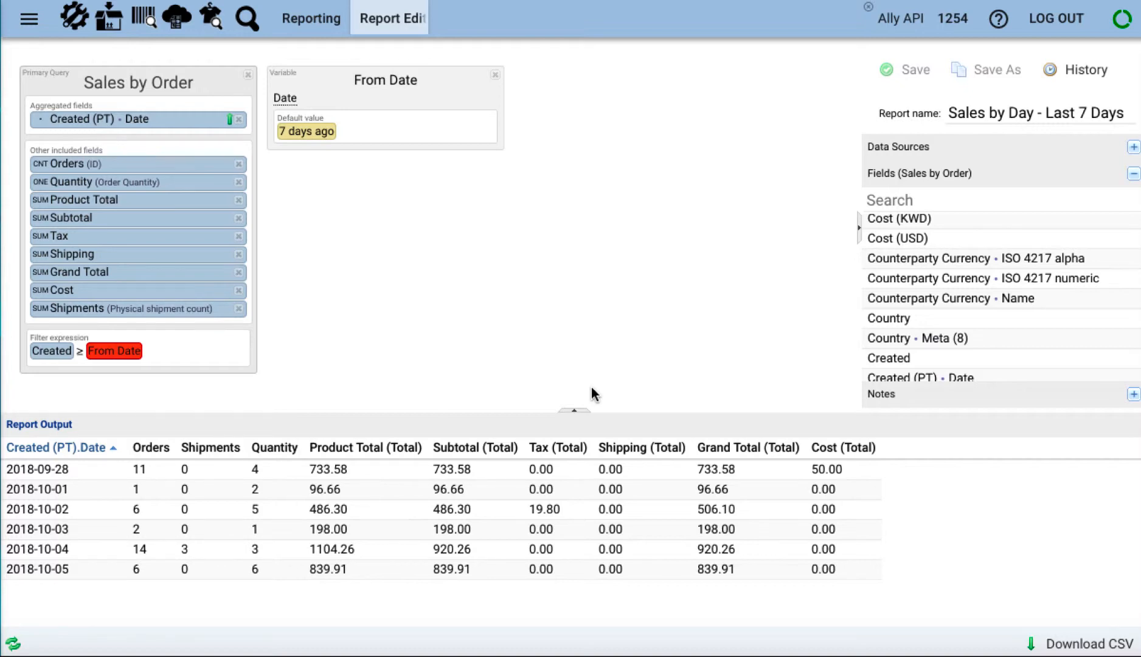
Set the default value of the From Date variable to {14 days ago}.
left_click(396, 133)
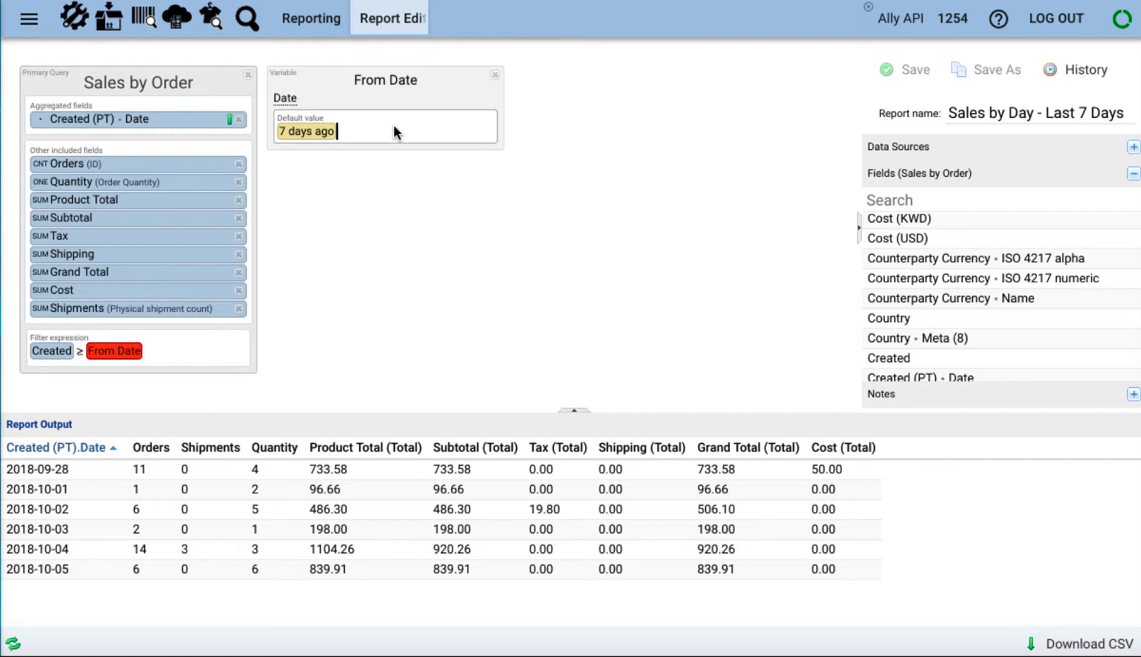
key("BackSpace")
type("{")
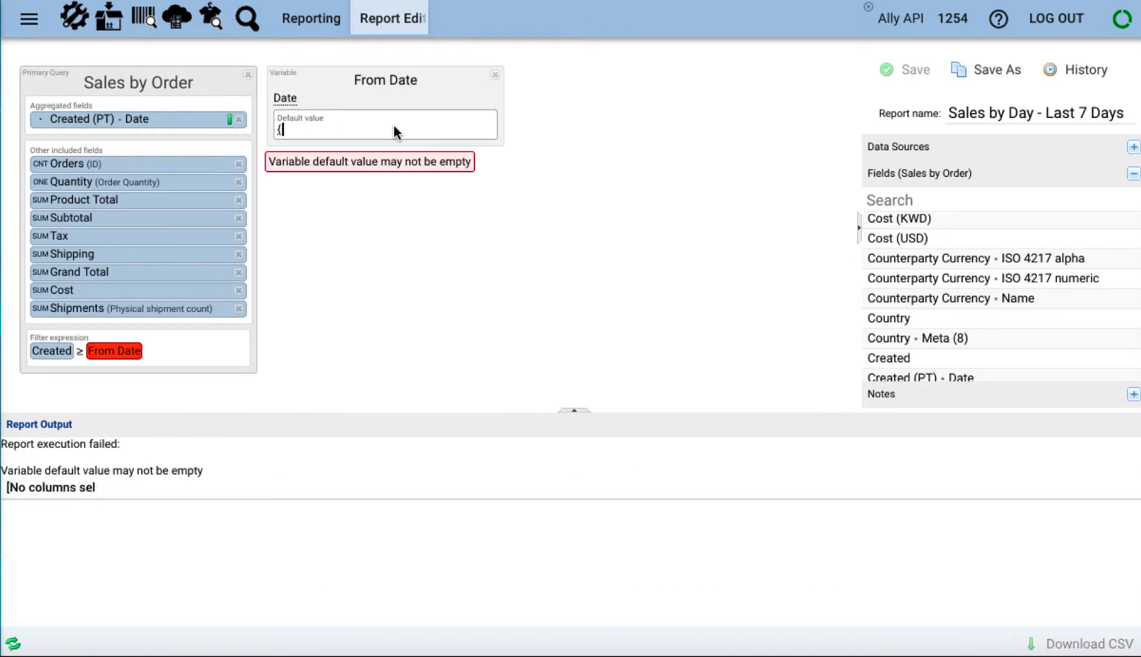
type("14 days")
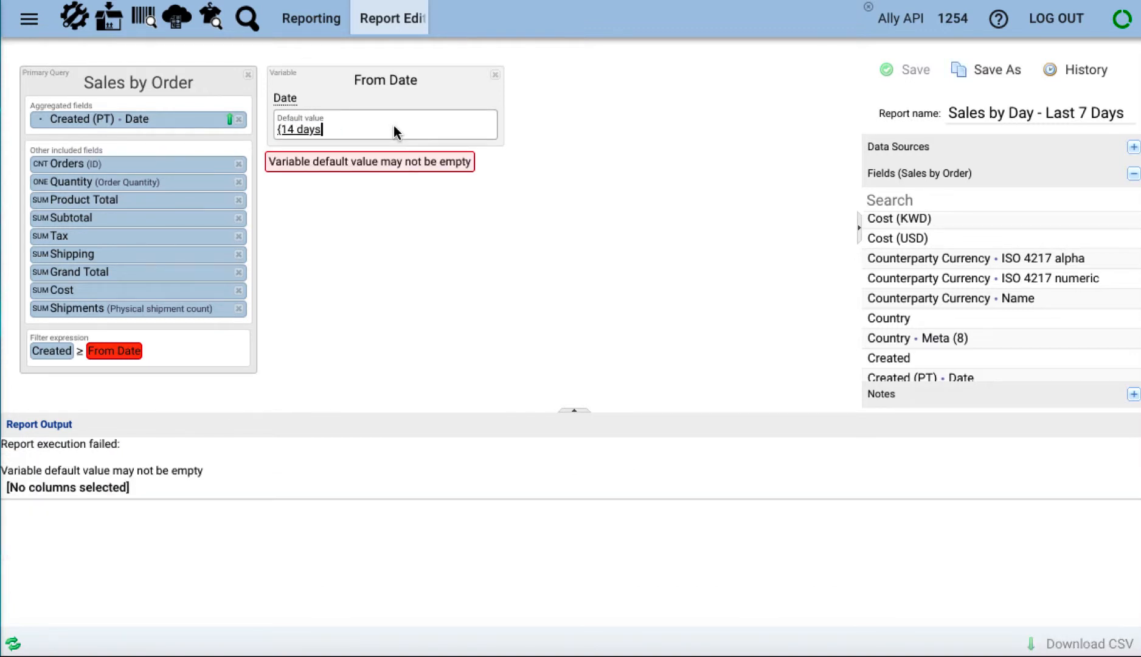
type(" ago}")
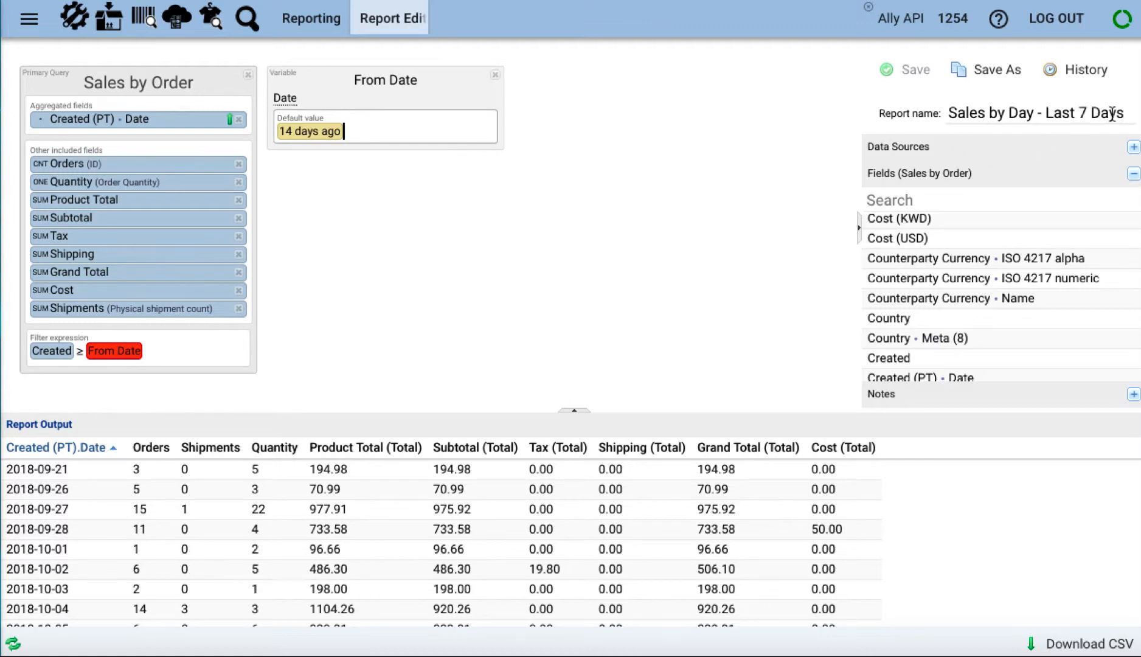
Rename the report as Sales by Day - Last 14 Days.
left_click(1089, 112)
key("BackSpace")
type("14")
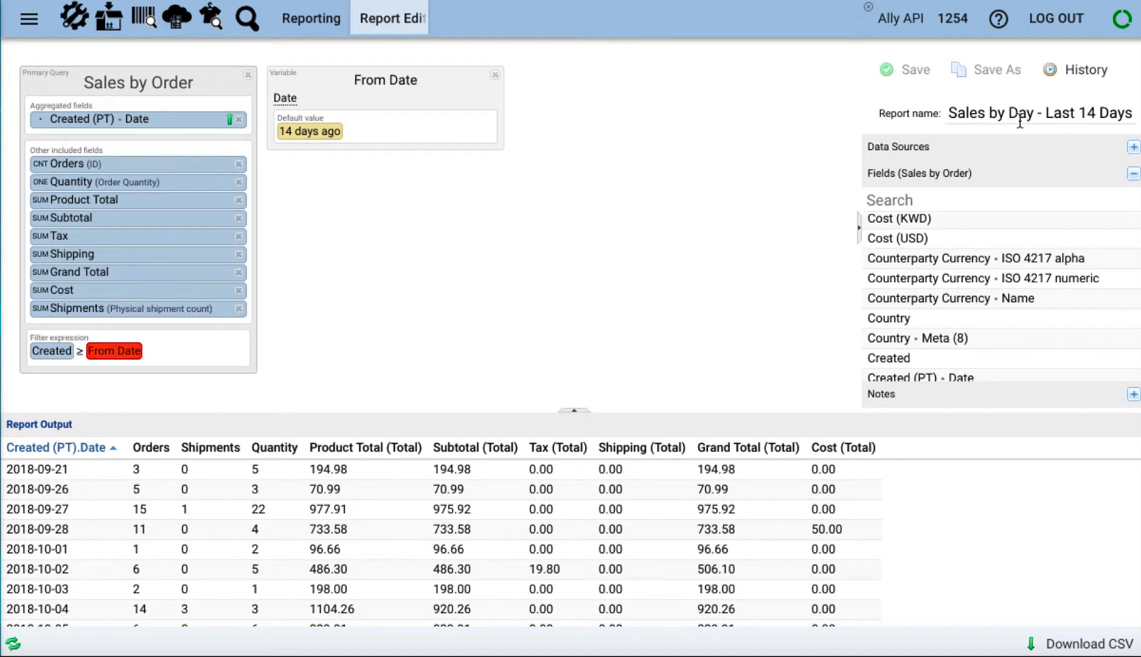
Check the report's January 19th 2015 version history, and enlarge the report output to fill the editor.
left_click(1086, 67)
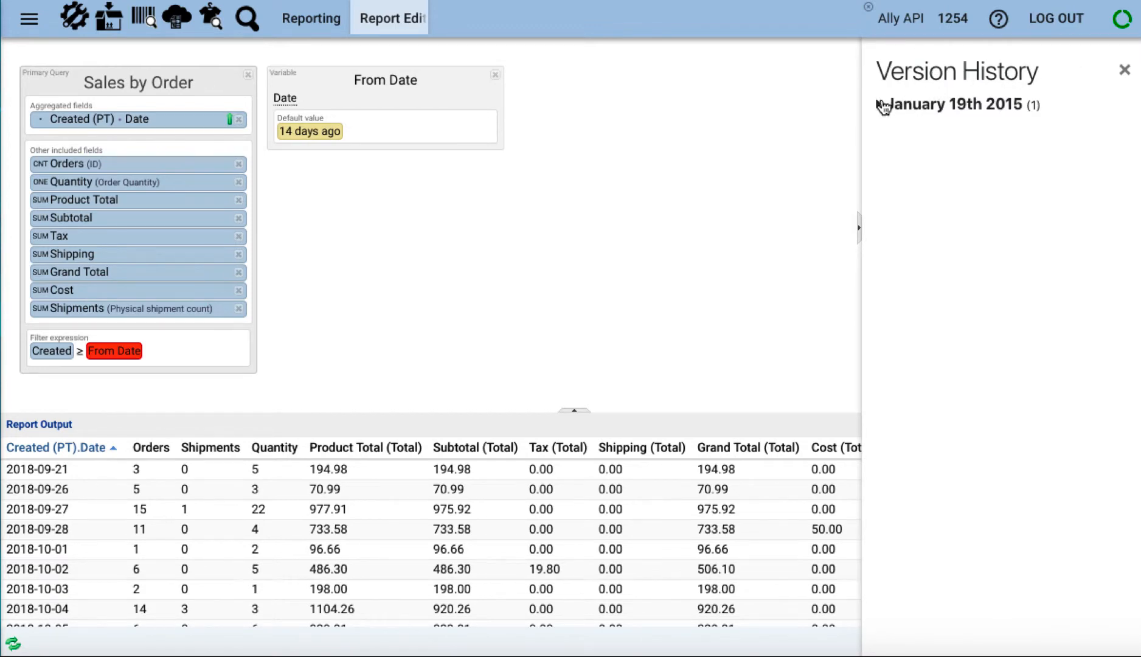
left_click(881, 106)
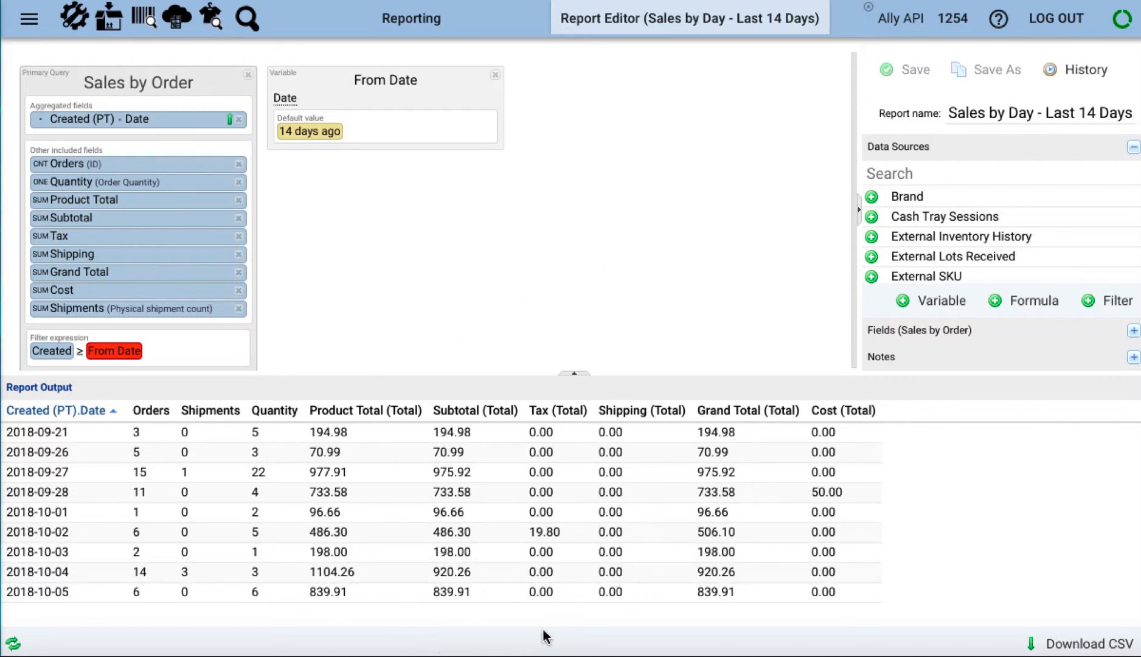
left_click(581, 380)
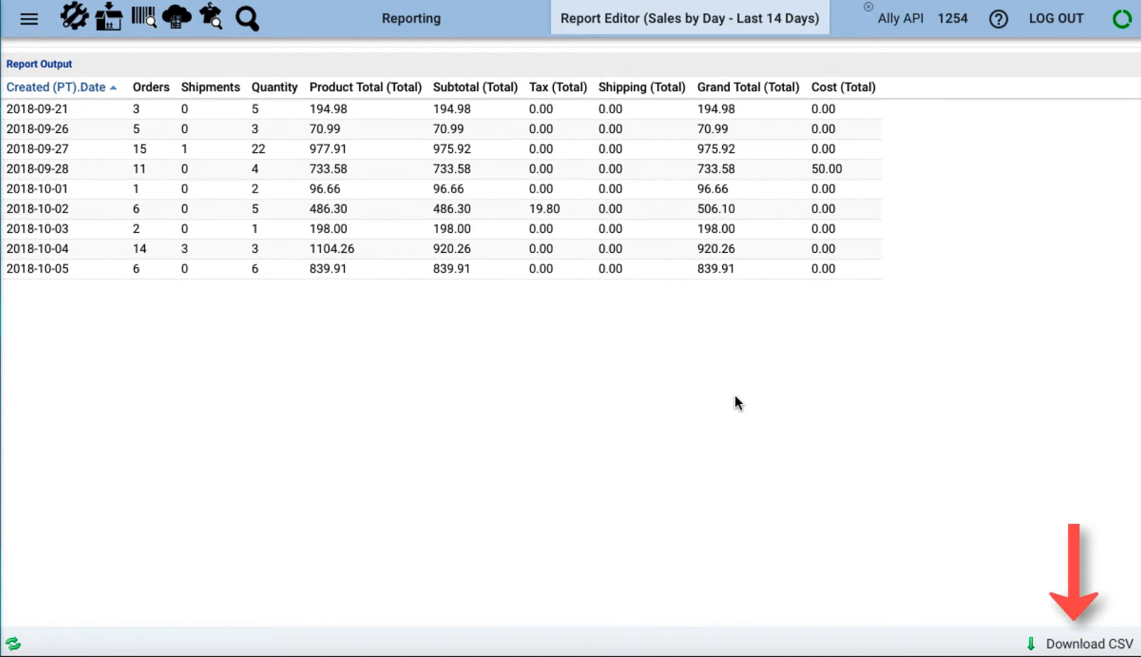
Return to the Dashboard and download the Fulfillment by Day report for its preset date range.
left_click(28, 19)
scroll(65, 383, "down", 10)
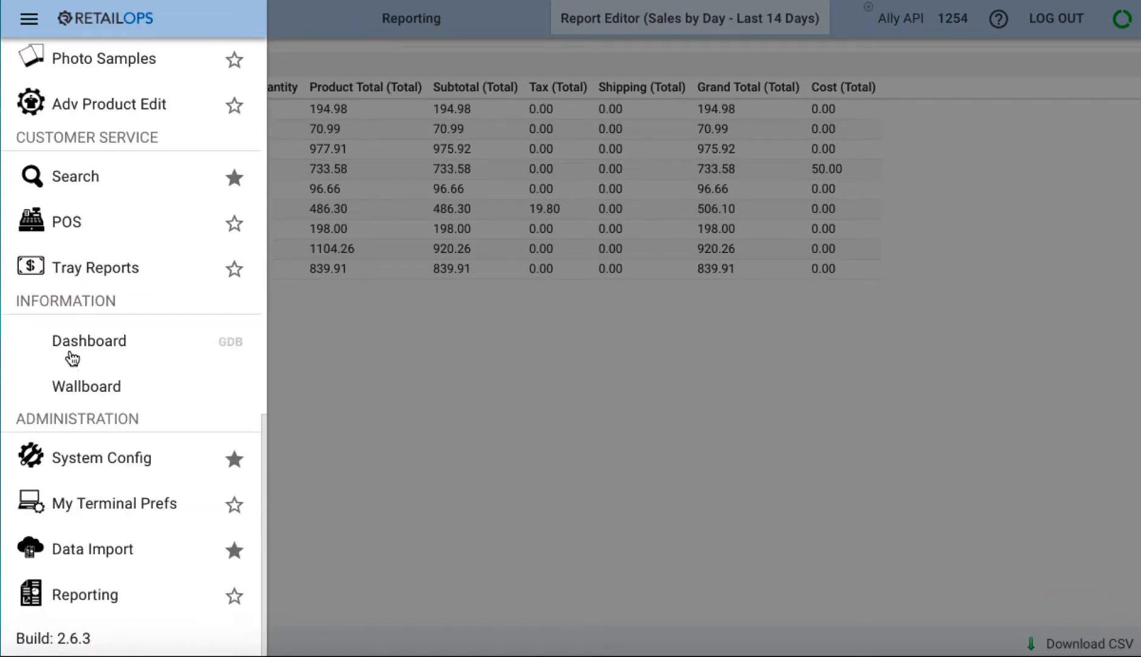
left_click(72, 355)
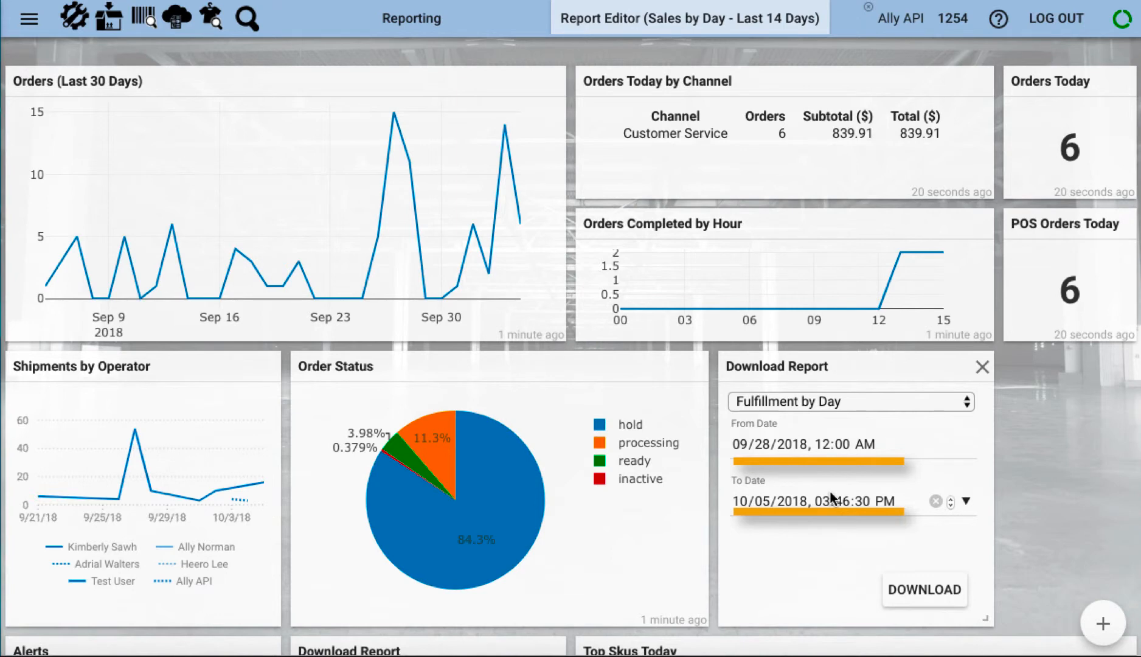
mouse_move(832, 497)
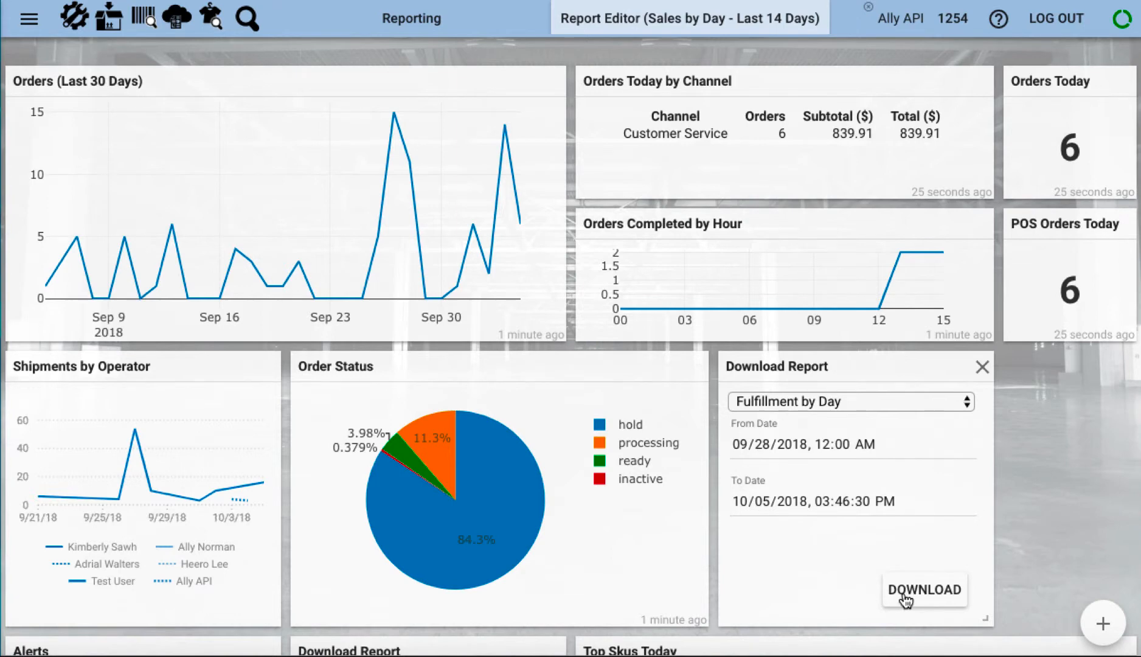
left_click(906, 600)
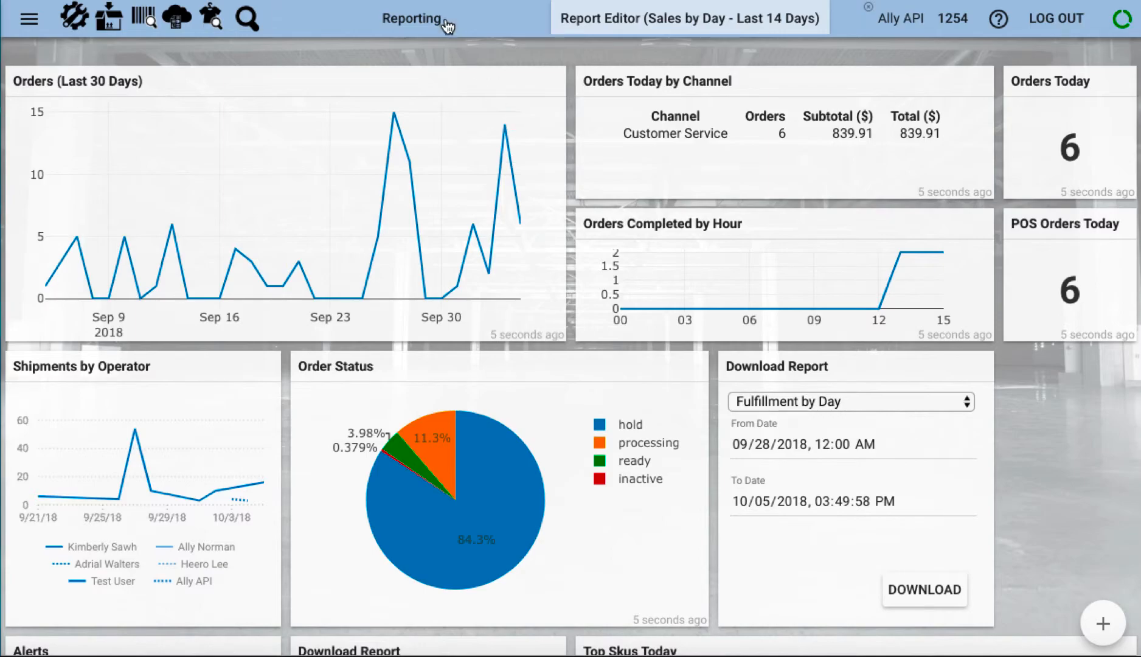
Create a new report in Reporting and add Sales by Item as its data source.
left_click(446, 23)
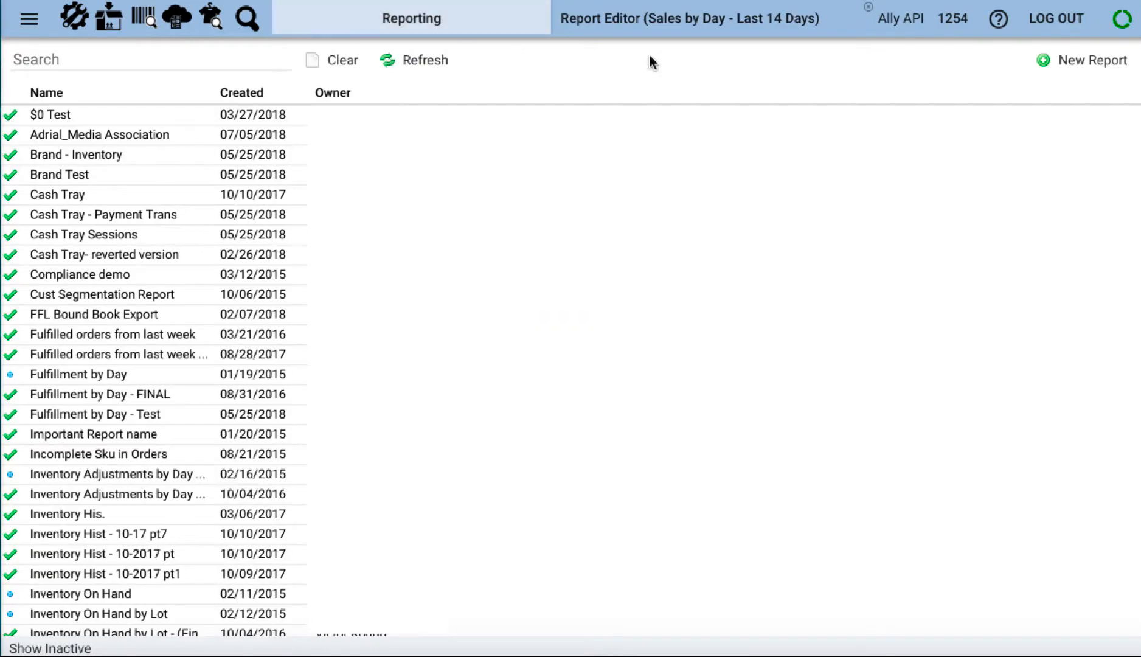
left_click(1044, 61)
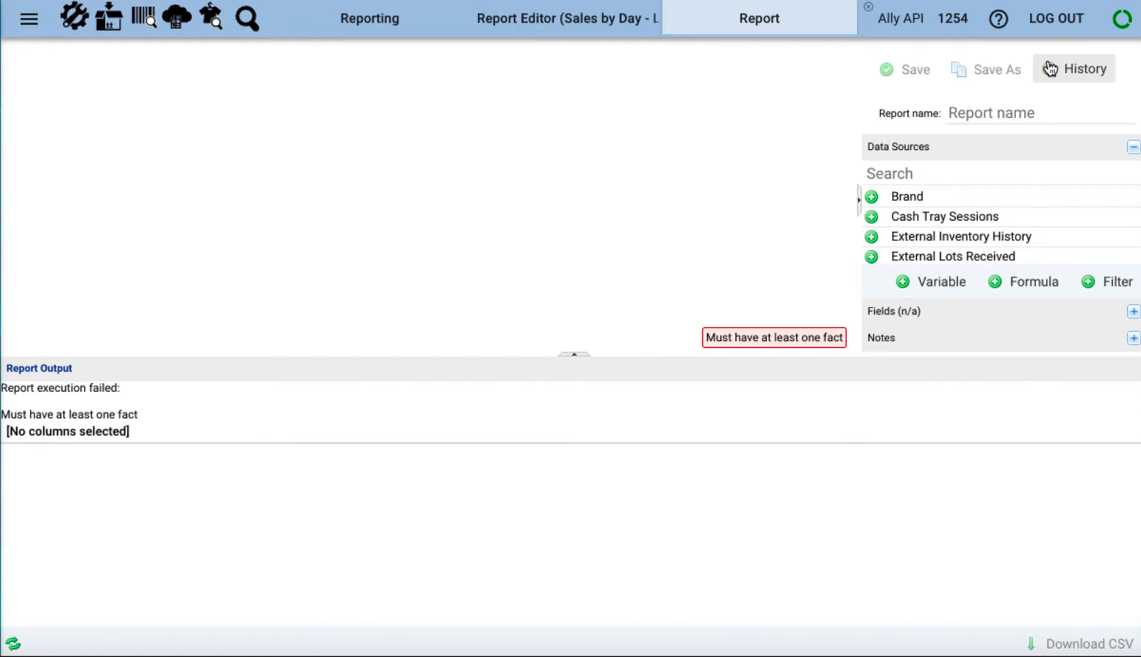
left_click(910, 173)
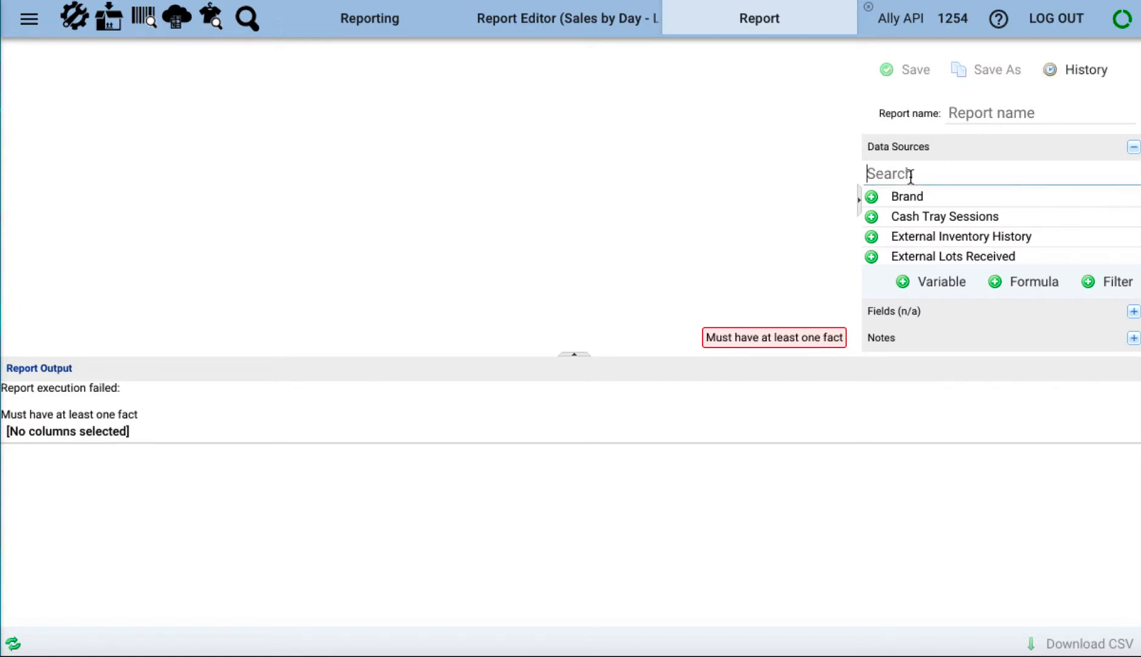
type("sales")
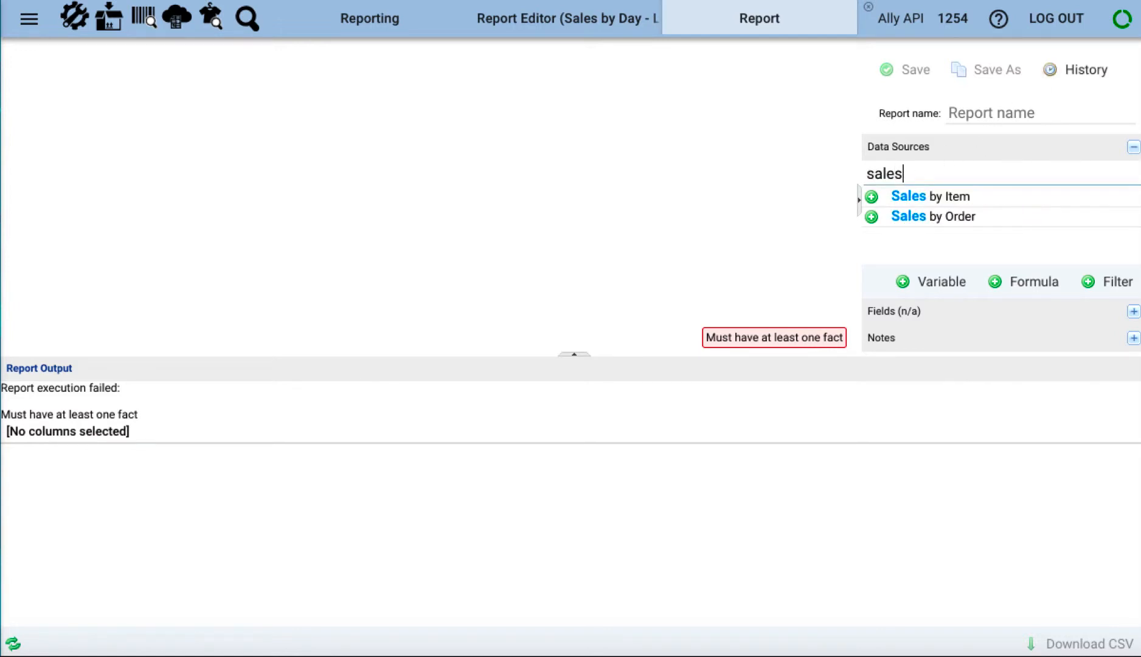
left_click(874, 198)
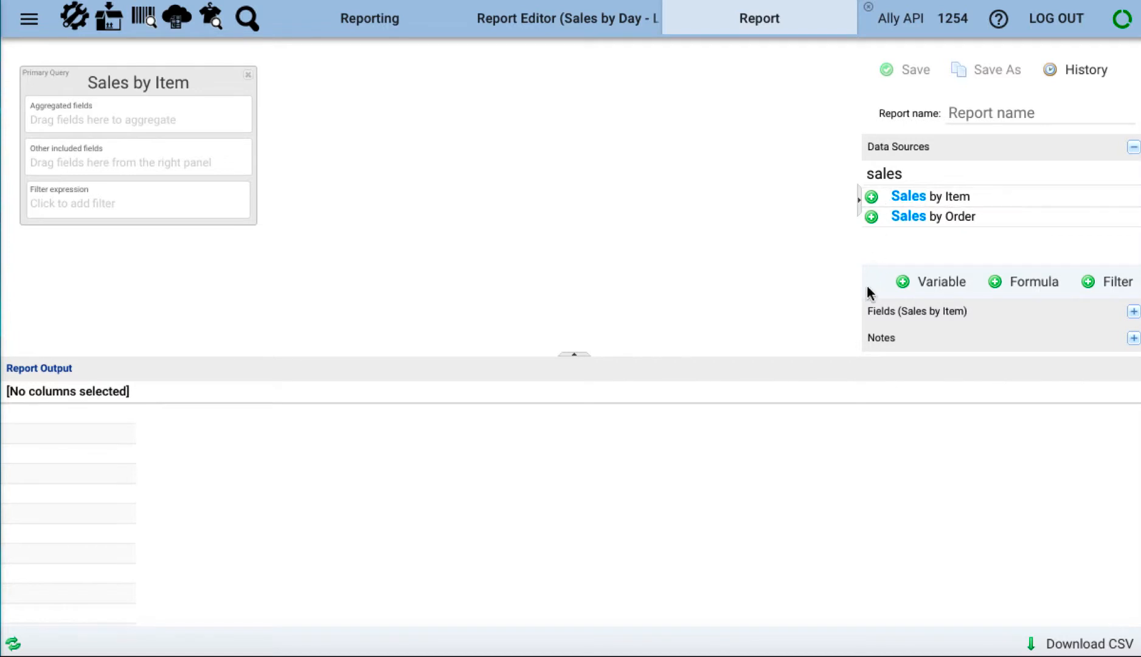
Find the SKU - SKU field and add it to the aggregated fields of the Sales by Item query.
left_click(870, 319)
left_click(882, 200)
type("sku")
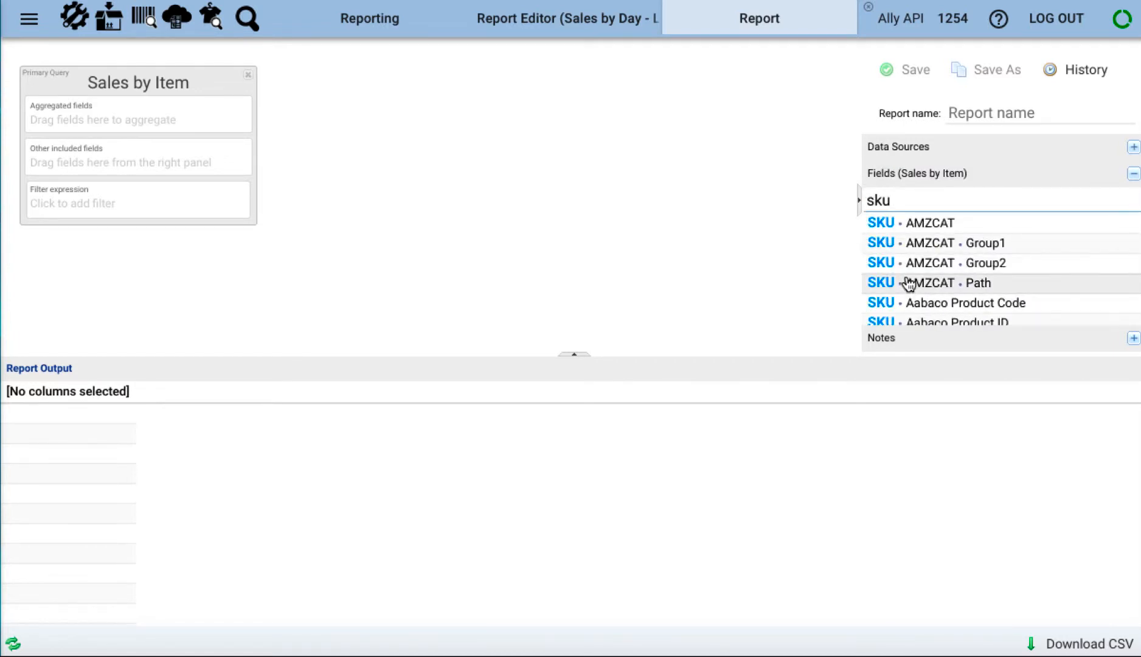
scroll(972, 270, "down", 5)
scroll(972, 269, "down", 1)
scroll(972, 270, "up", 1)
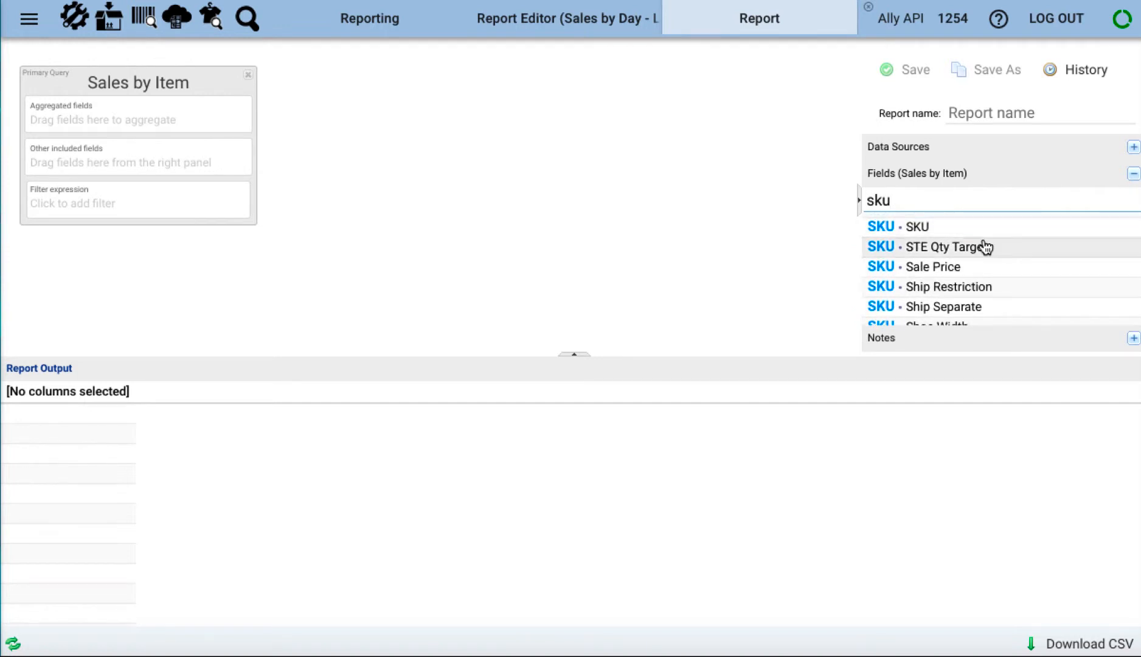
left_click_drag(984, 237, 117, 110)
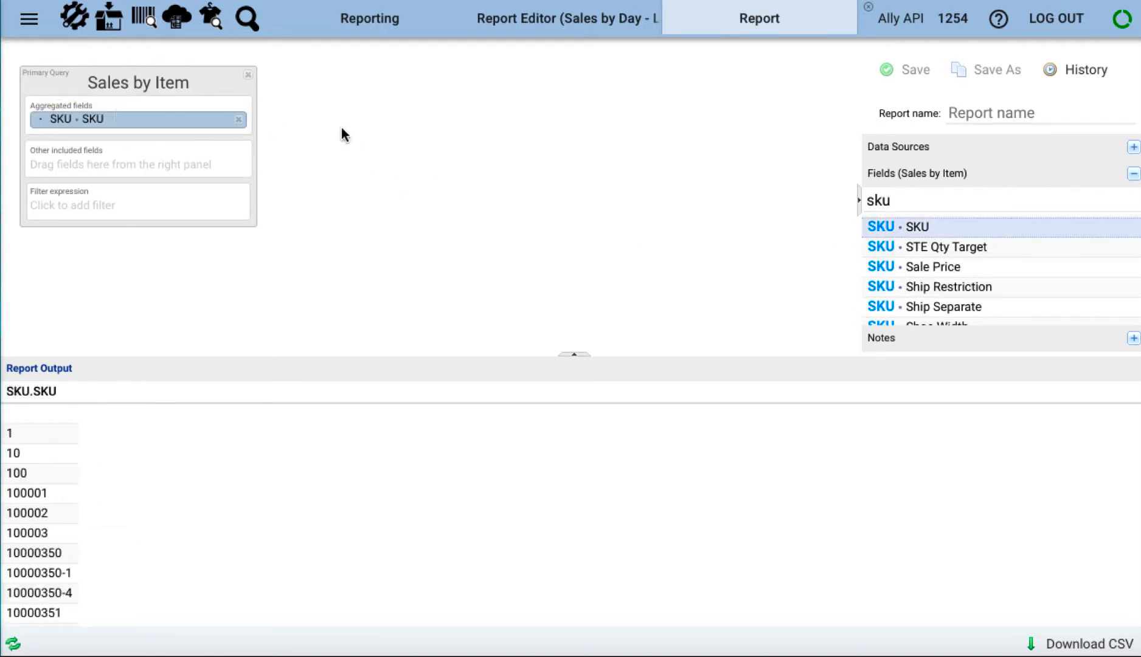
Find the Sale Time (PT) - Date field and add it to the aggregated fields below SKU.
double_click(886, 209)
type("time")
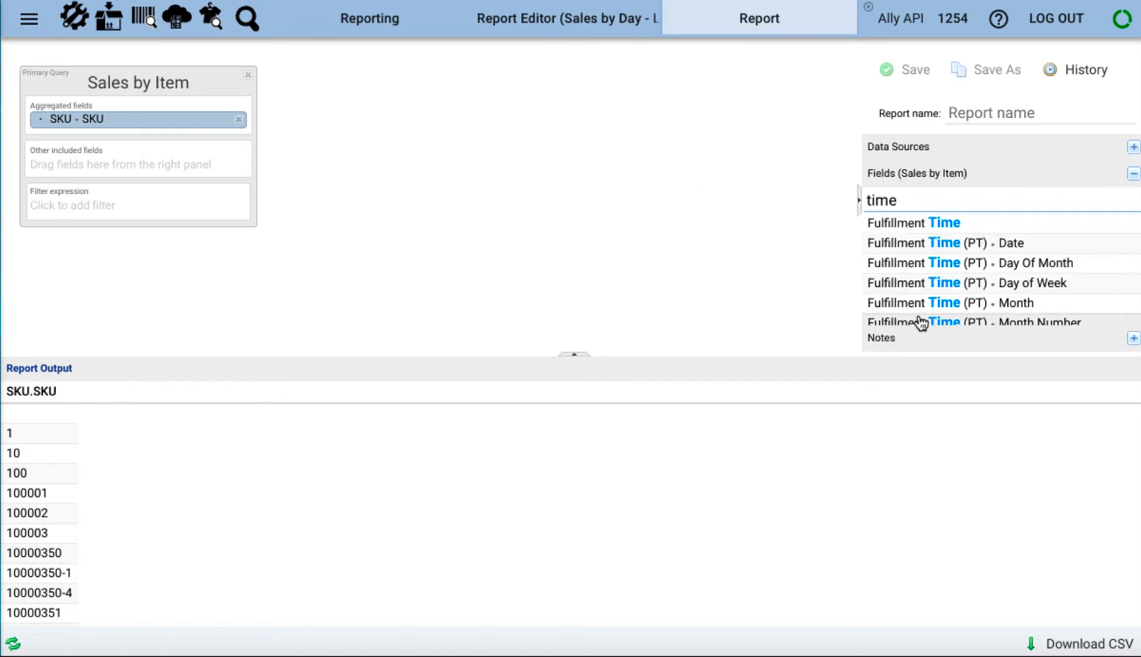
scroll(922, 316, "down", 5)
scroll(922, 316, "up", 2)
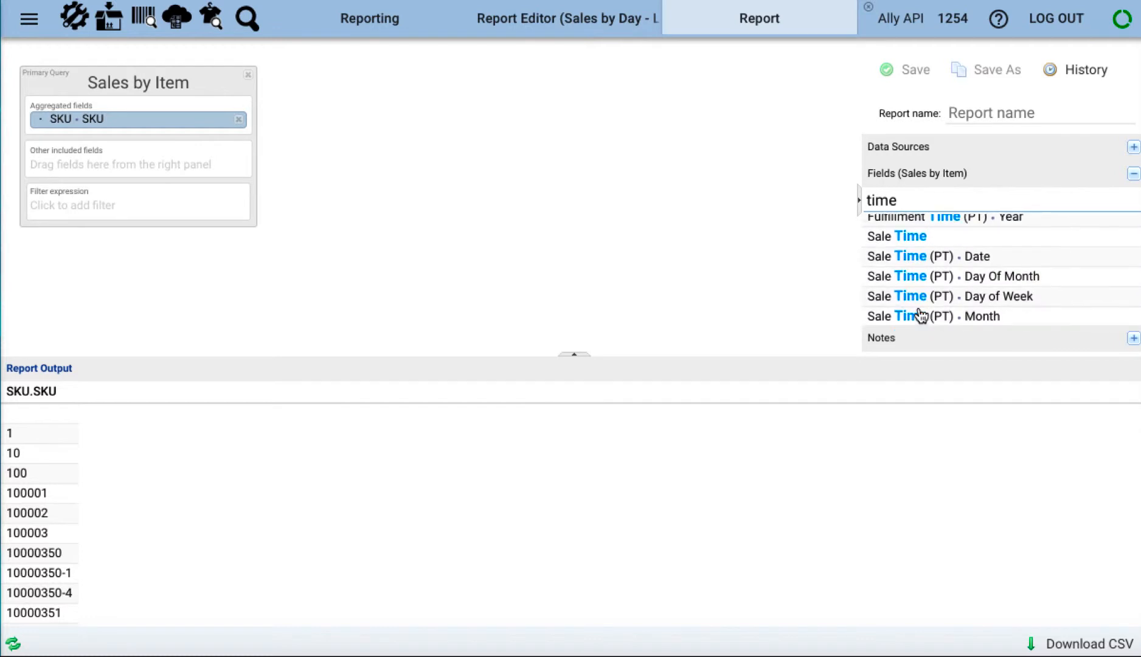
left_click_drag(951, 259, 144, 133)
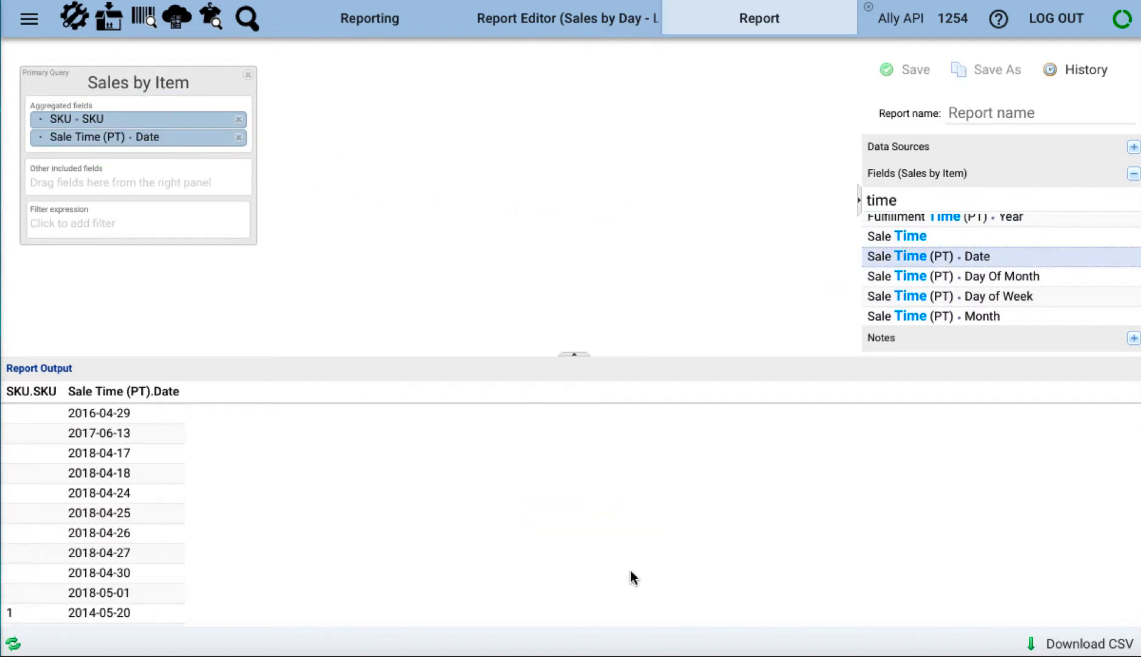
Sort the report output by the Sale Time (PT) date column, newest dates first.
left_click(129, 390)
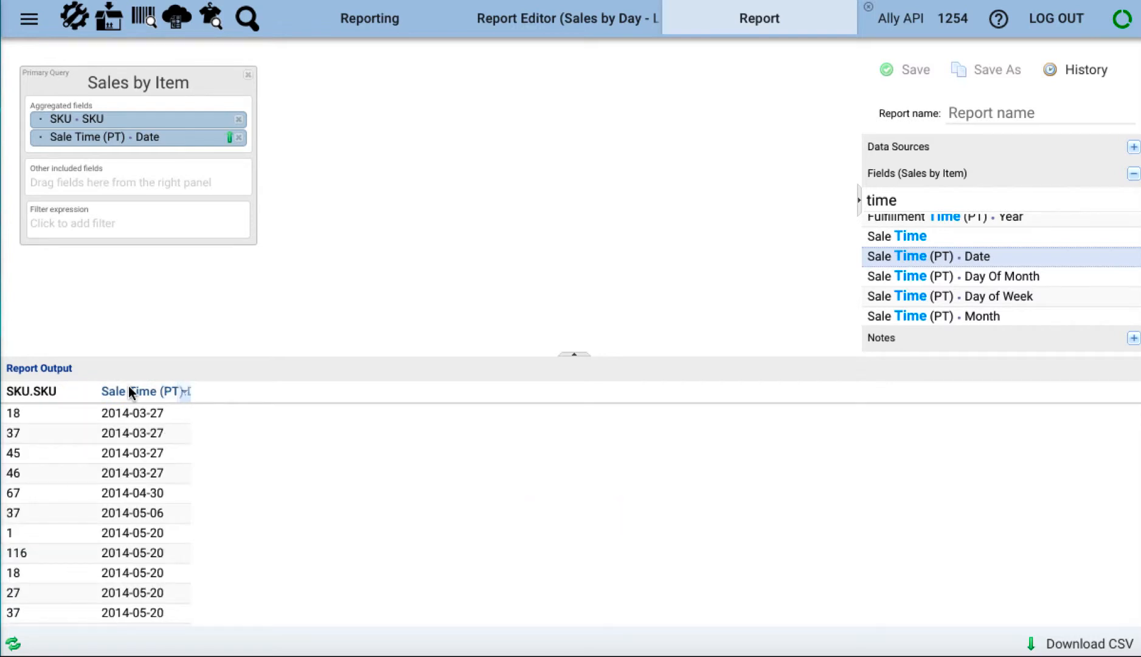
left_click(130, 391)
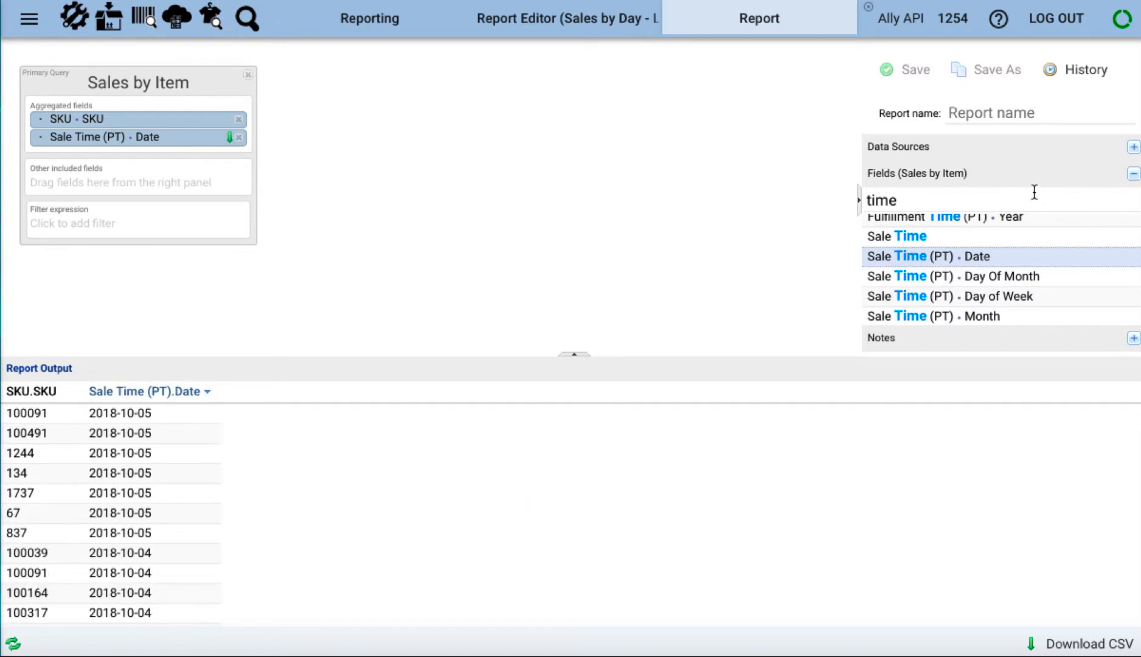
Find the Quantity field, add it to the query's other included fields, and make it take the sum of values in the group.
double_click(1012, 202)
type("quanit")
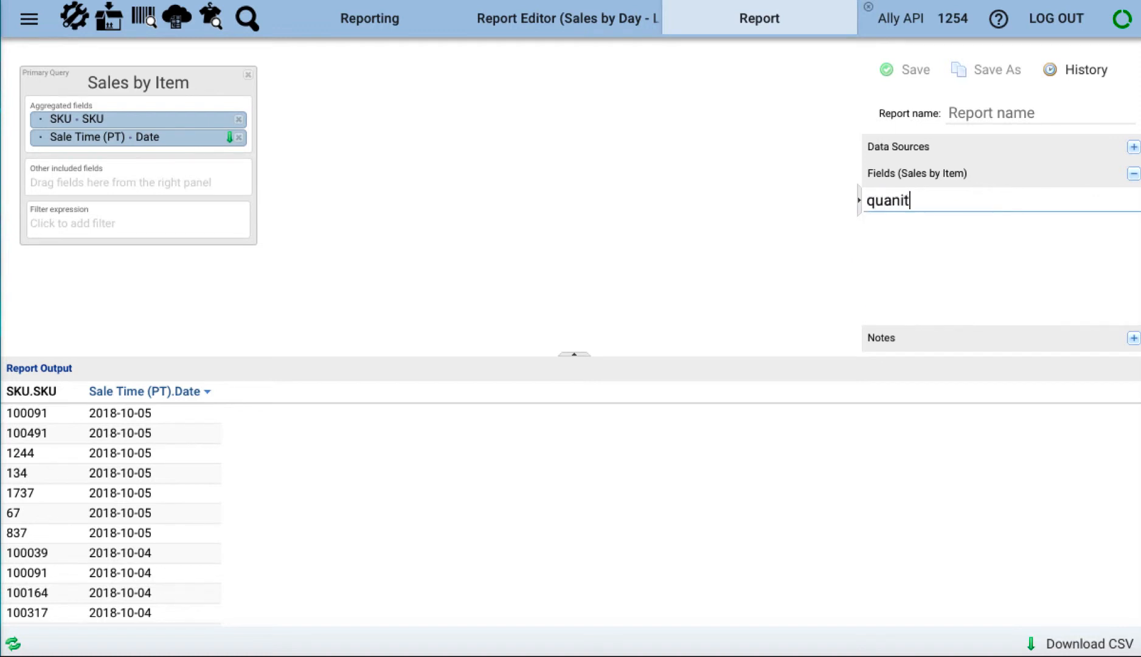
key("BackSpace")
key("BackSpace")
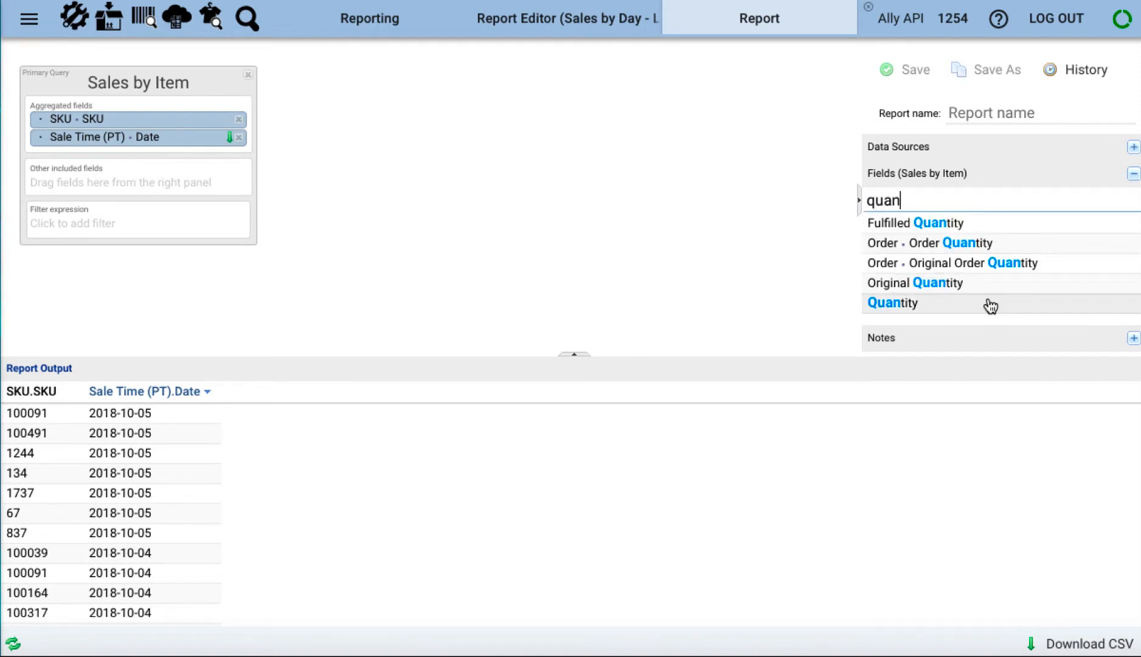
left_click_drag(988, 303, 186, 179)
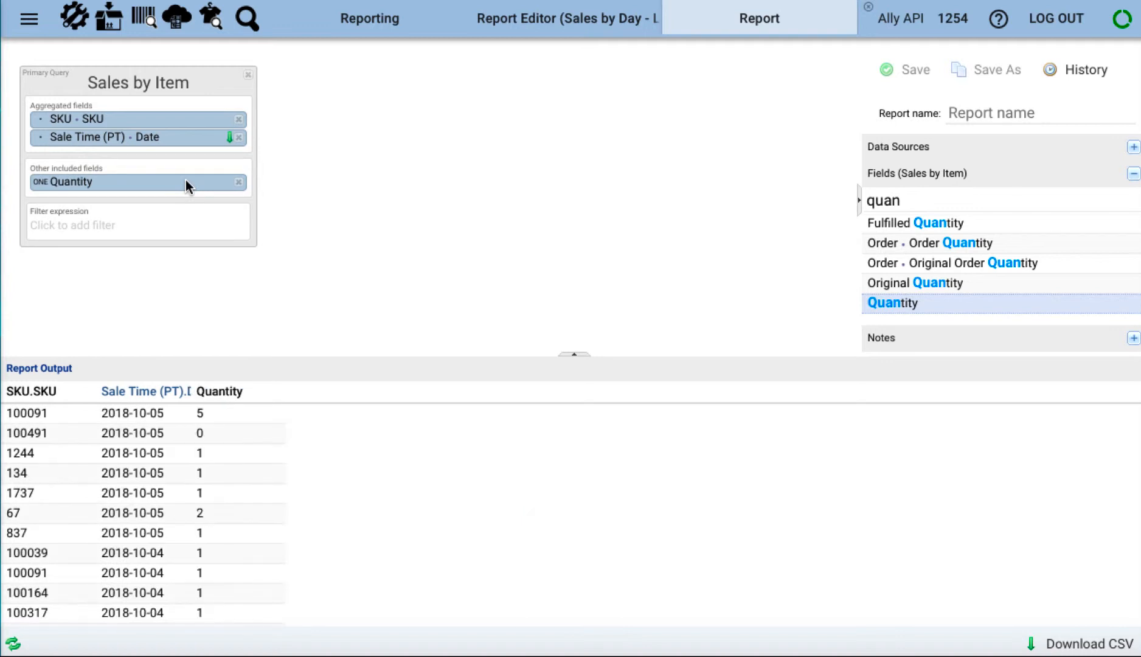
left_click(41, 186)
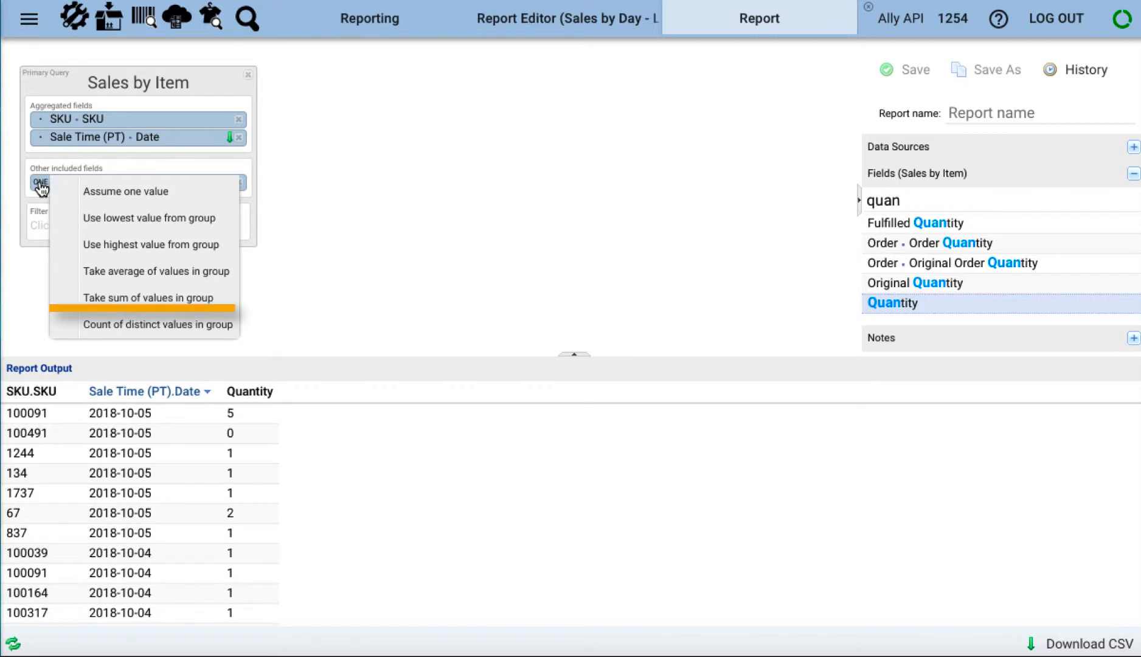
left_click(201, 298)
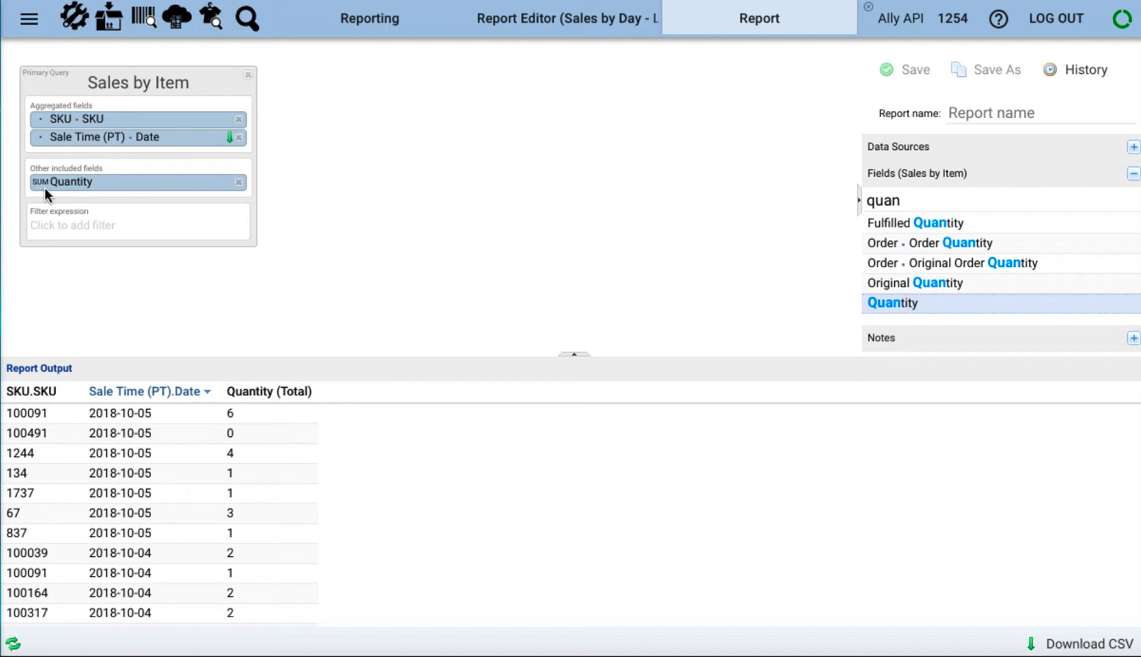
Filter the Sales by Item query to records whose Sale Time is ≥ {7 days ago}.
left_click(103, 230)
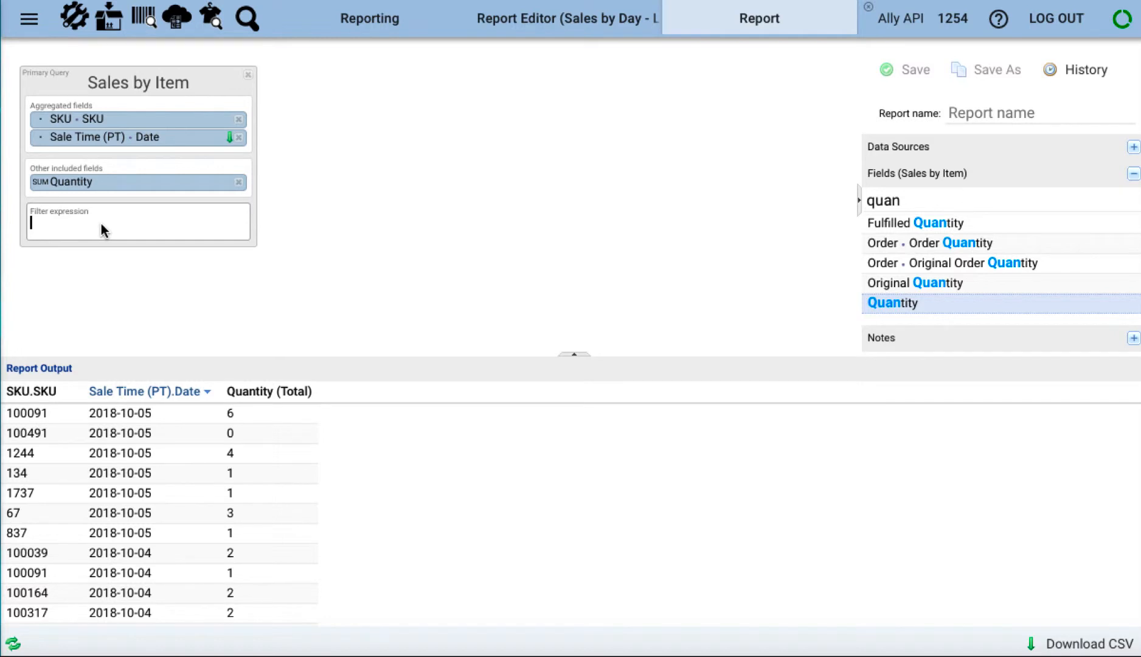
type("sale")
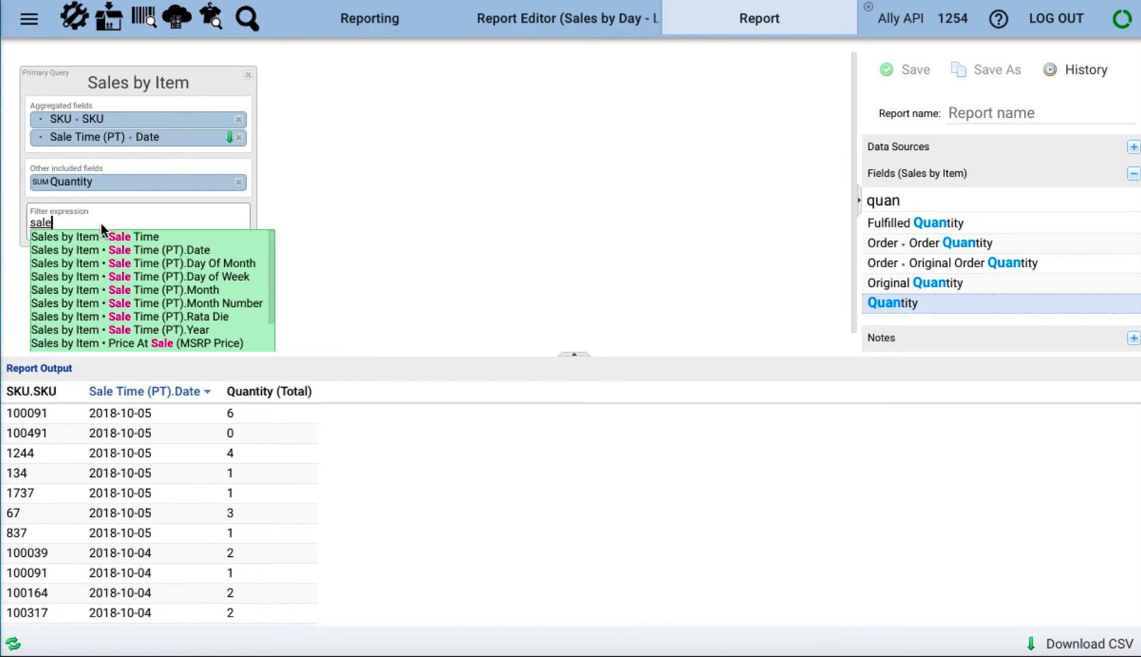
left_click(104, 235)
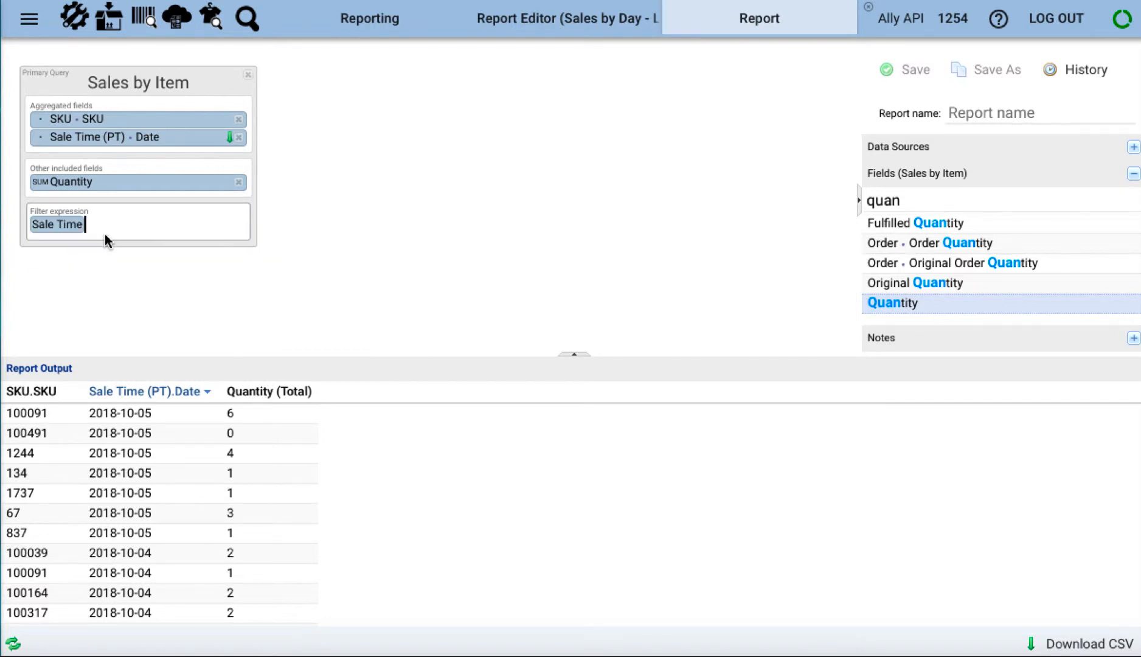
type(">")
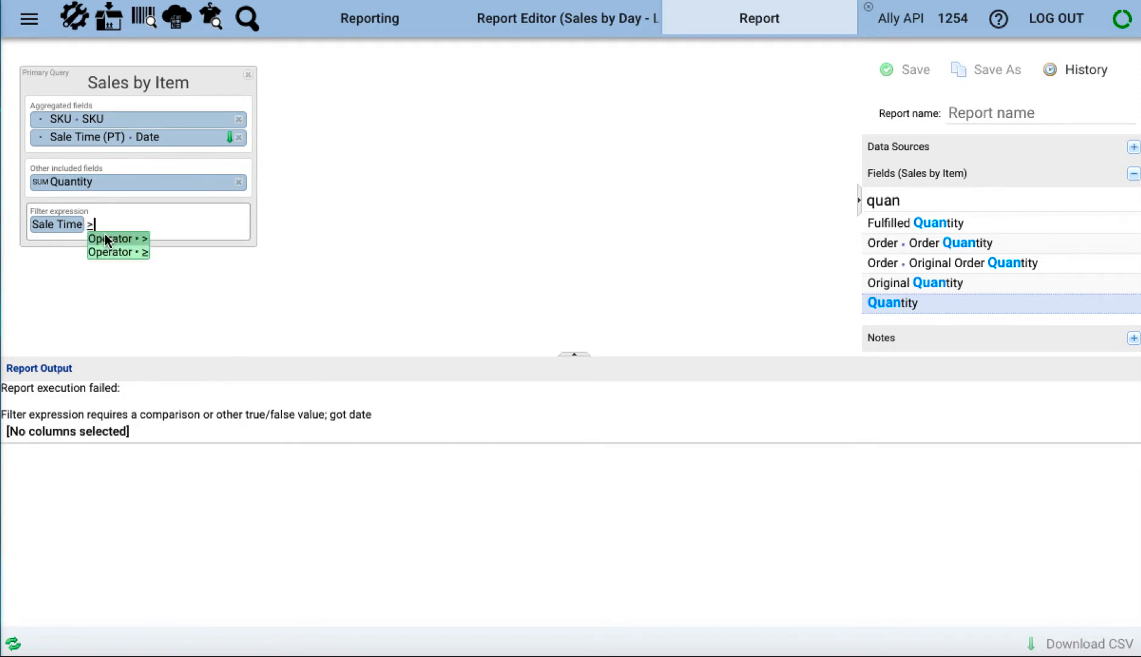
left_click(112, 251)
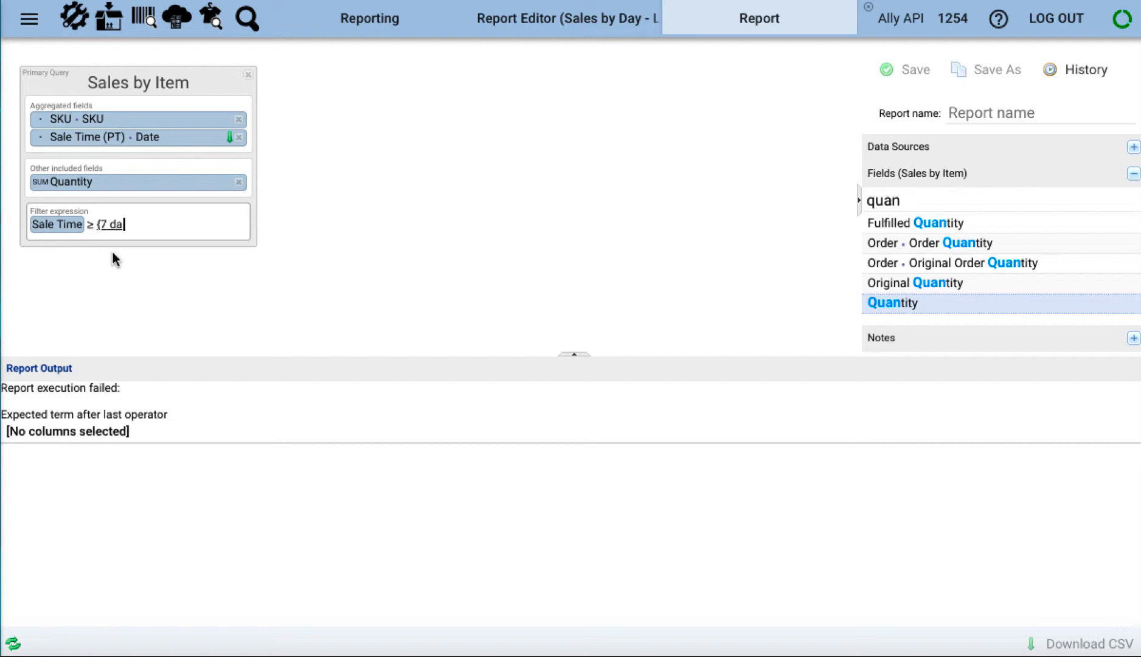
type("{7 days ago}")
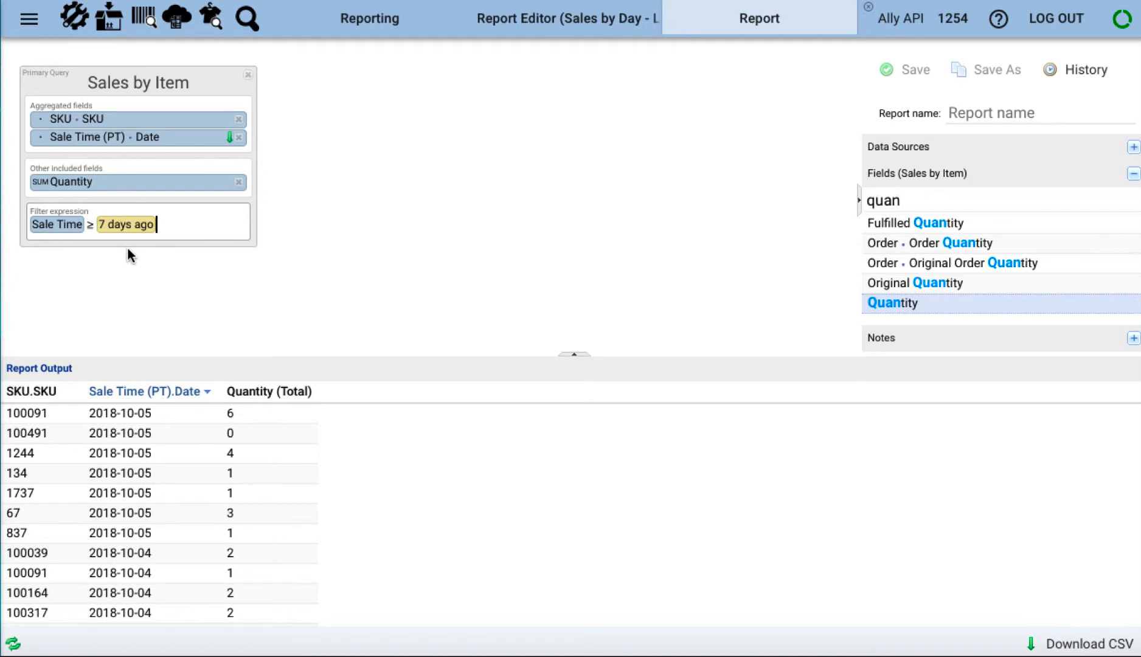
Sort the report output by the Quantity (Total) column, highest quantities first.
left_click(311, 392)
left_click(357, 447)
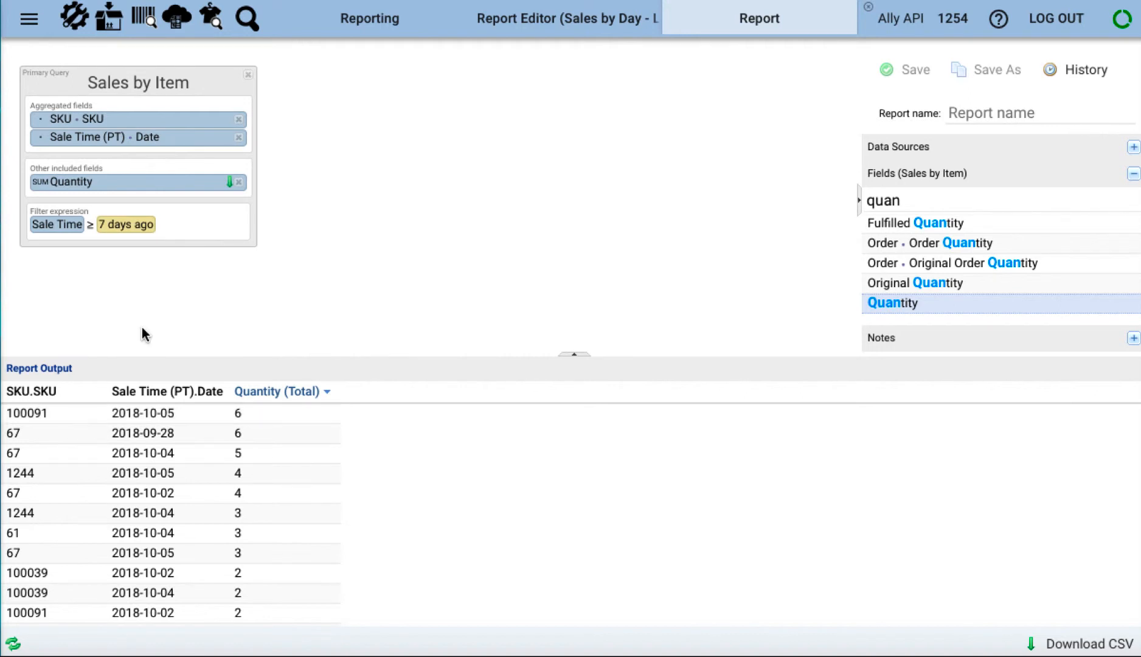
Give the report a name beginning "Sales by SKU - Last 7 days" and save it.
left_click(974, 113)
type("Sales by ")
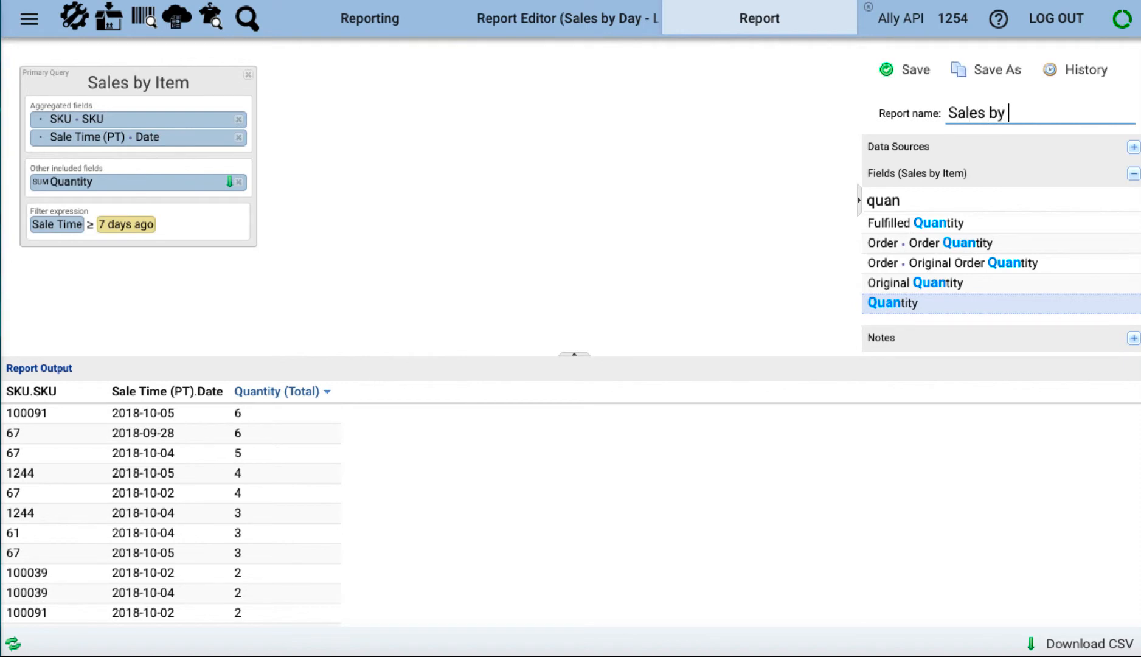
type("SKU - Last 7 days")
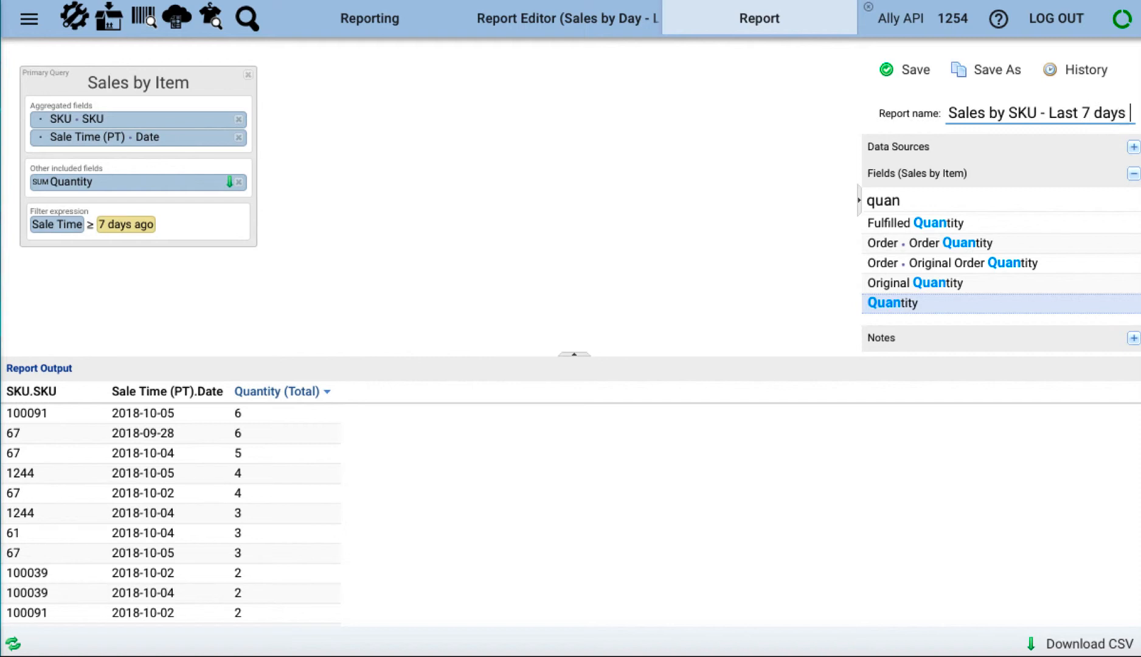
left_click(910, 72)
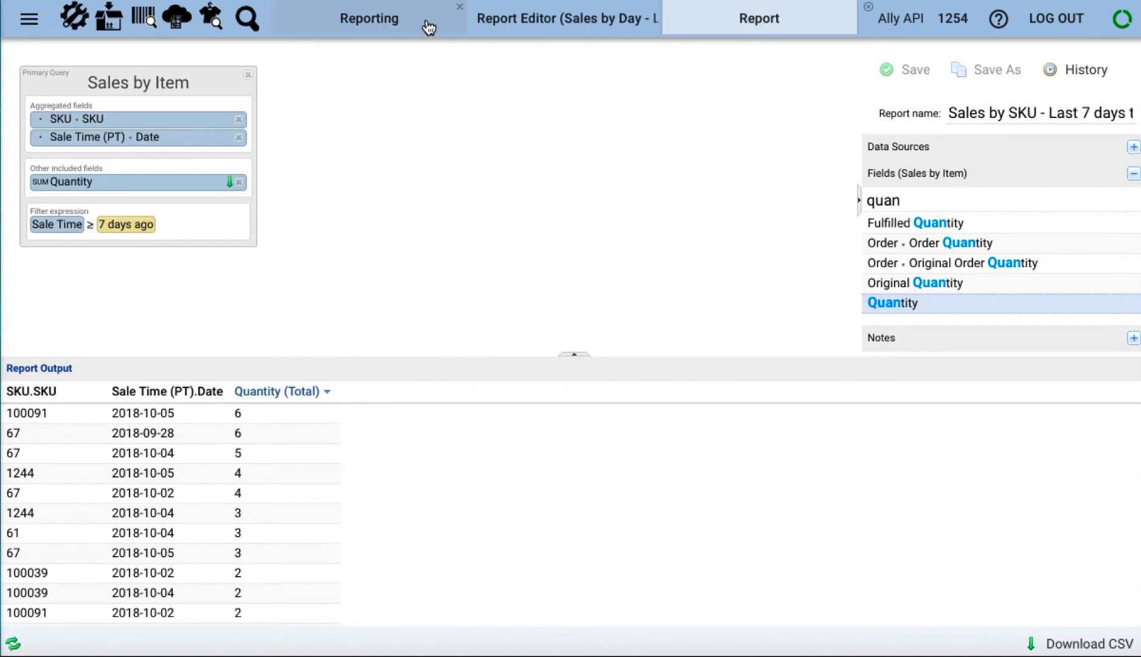
Open the Fulfillment by Day report from Reporting to examine its query, variables and formulas, and return to the saved sales report.
left_click(384, 23)
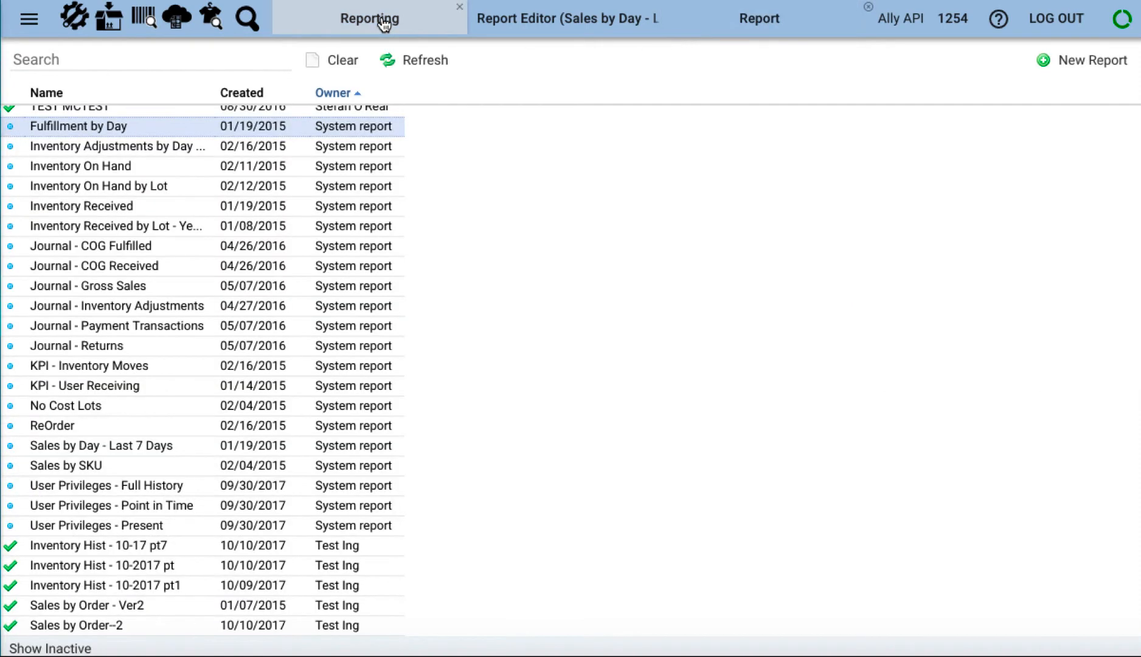
double_click(208, 129)
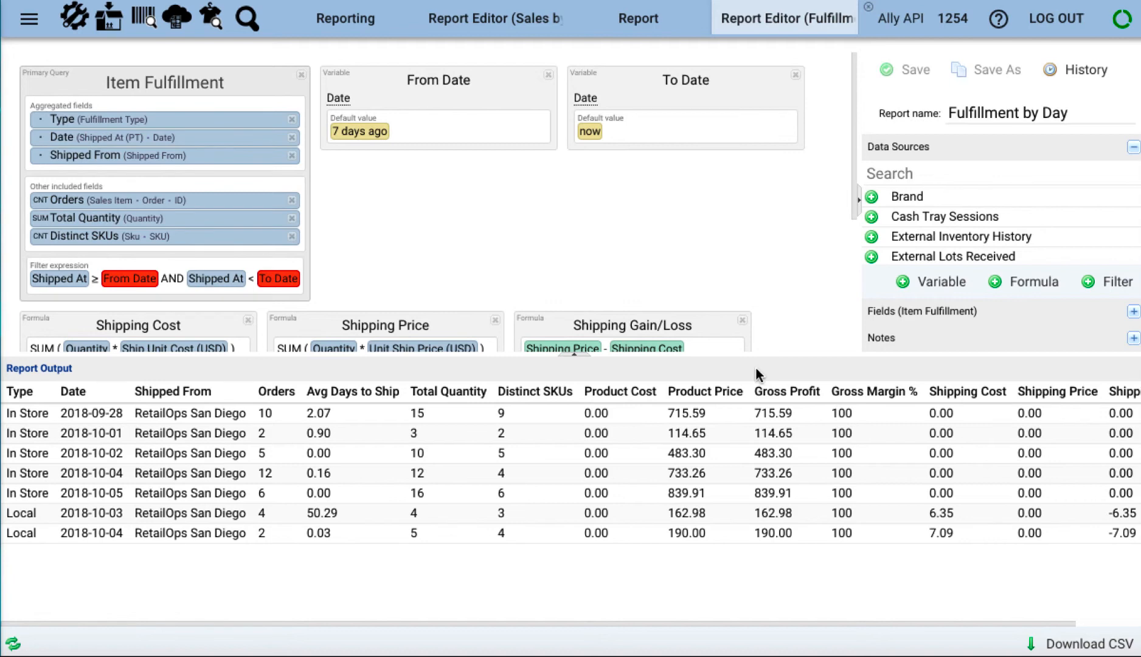
left_click_drag(753, 355, 760, 455)
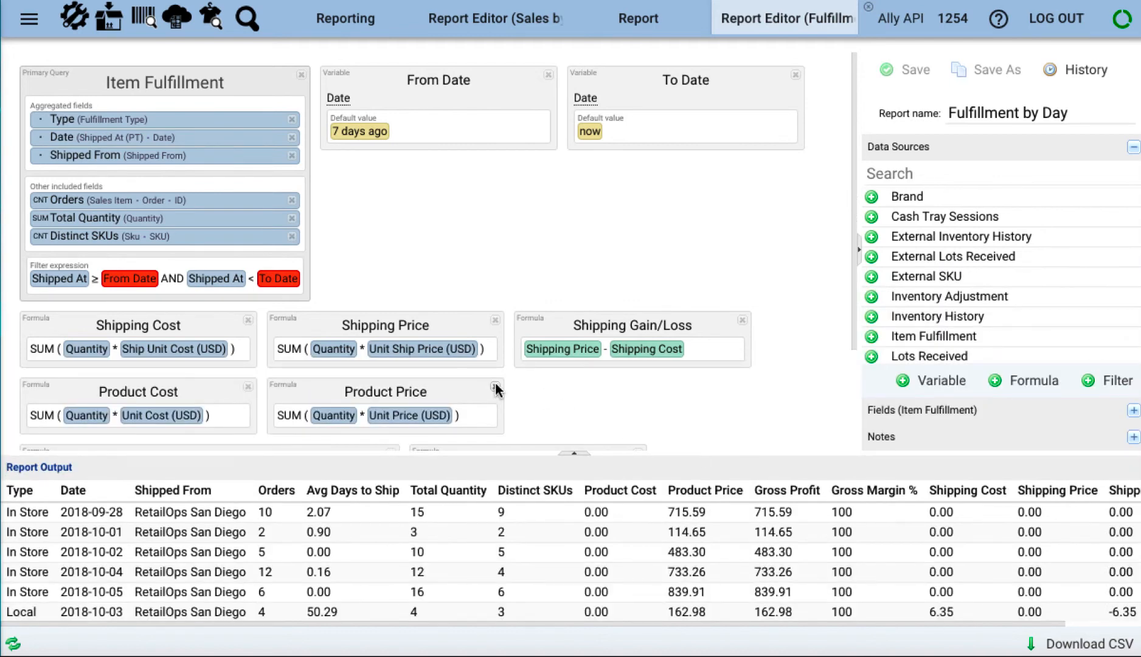
scroll(497, 389, "down", 2)
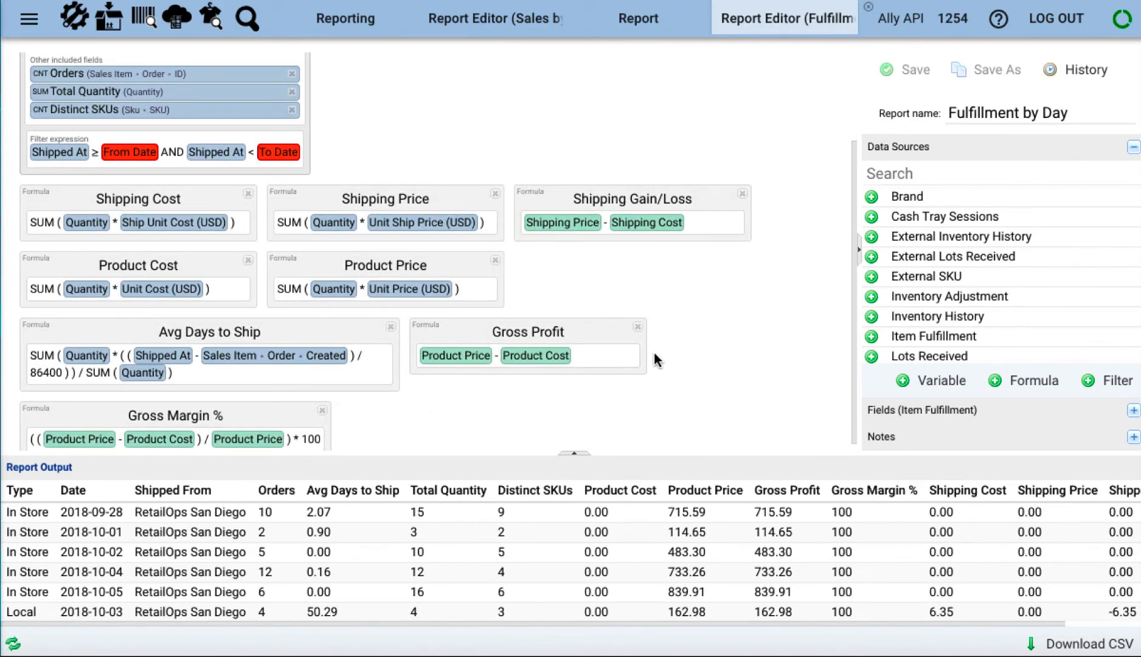
left_click(671, 38)
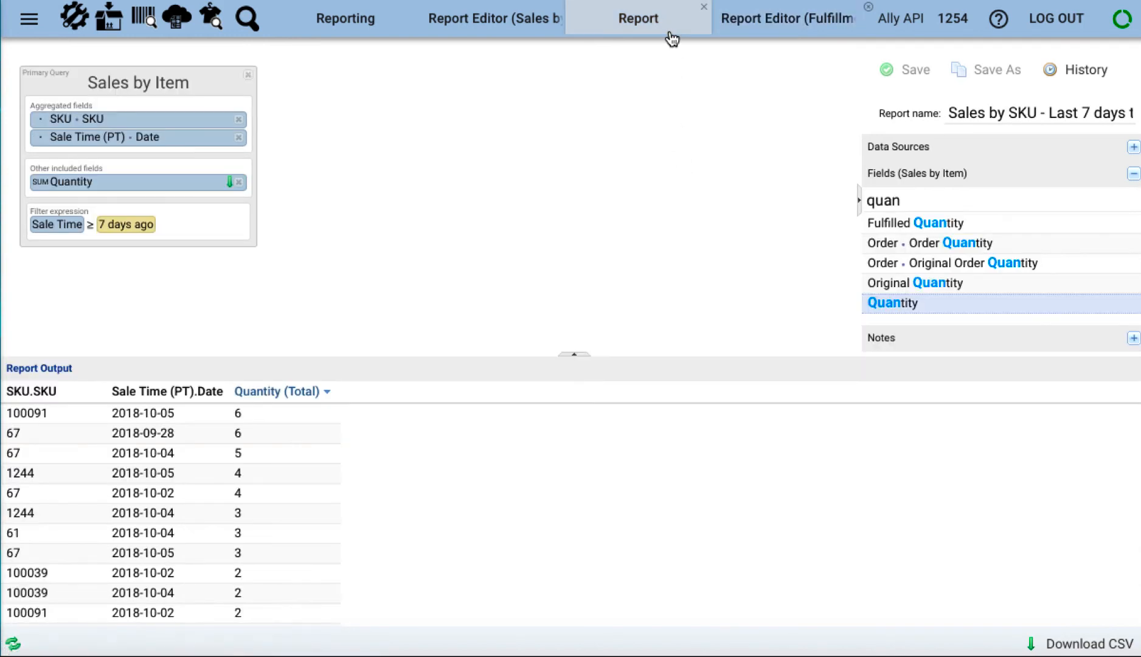